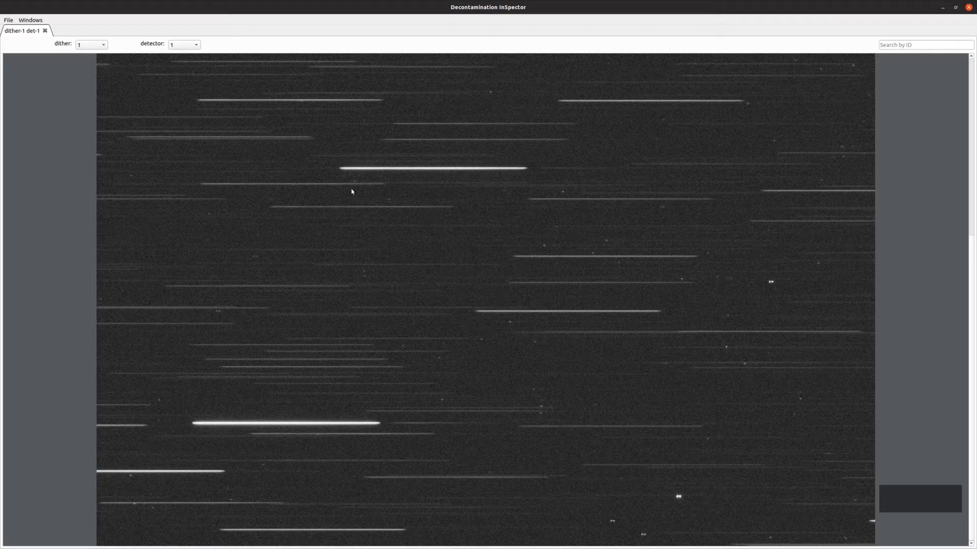
Step: Display the dither 2 image, followed by dither 3, and switch the latter to detector 3
{"action": "left_click", "coordinate": [105, 48]}
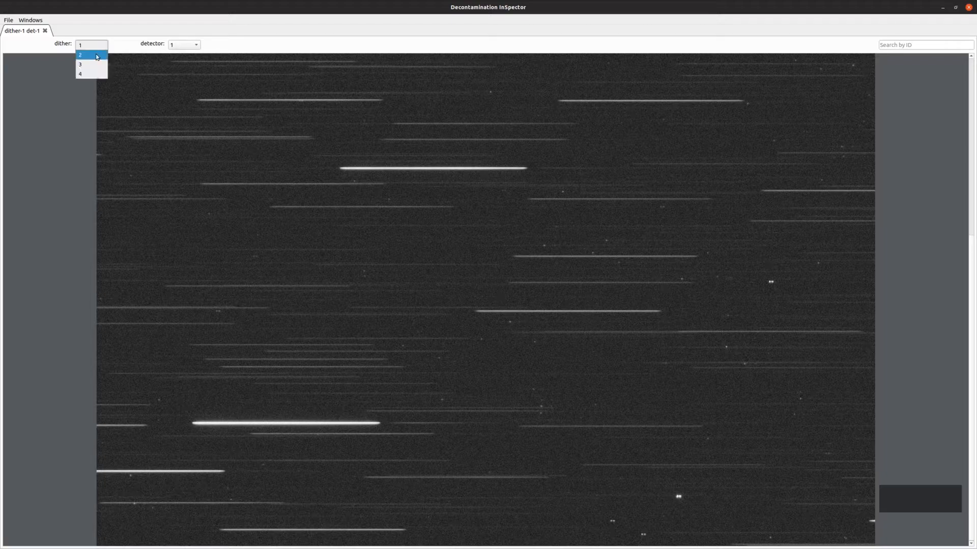
{"action": "left_click", "coordinate": [105, 54]}
{"action": "left_click", "coordinate": [103, 47]}
{"action": "left_click", "coordinate": [102, 63]}
{"action": "left_click", "coordinate": [176, 46]}
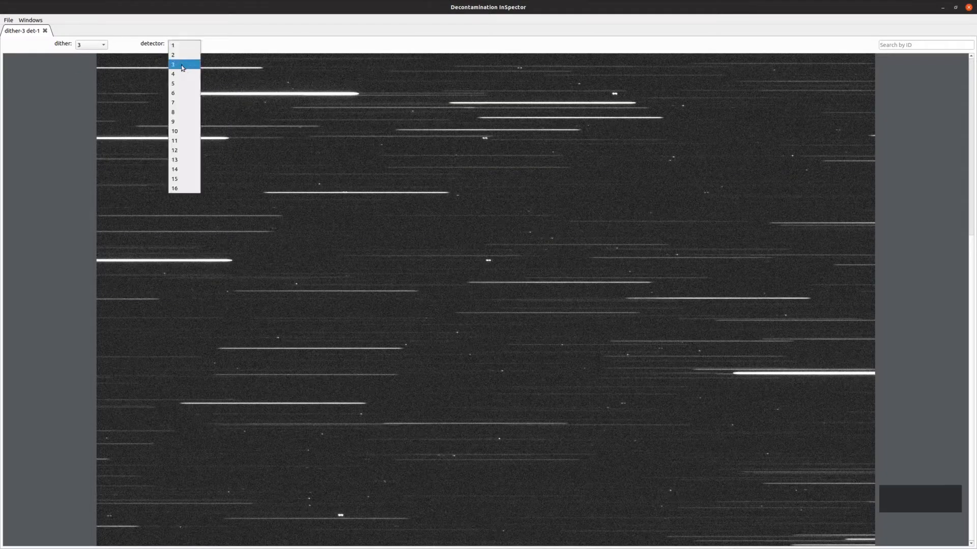
{"action": "left_click", "coordinate": [182, 67]}
Step: Switch the displayed image to dither 4, detector 6
{"action": "left_click", "coordinate": [189, 45]}
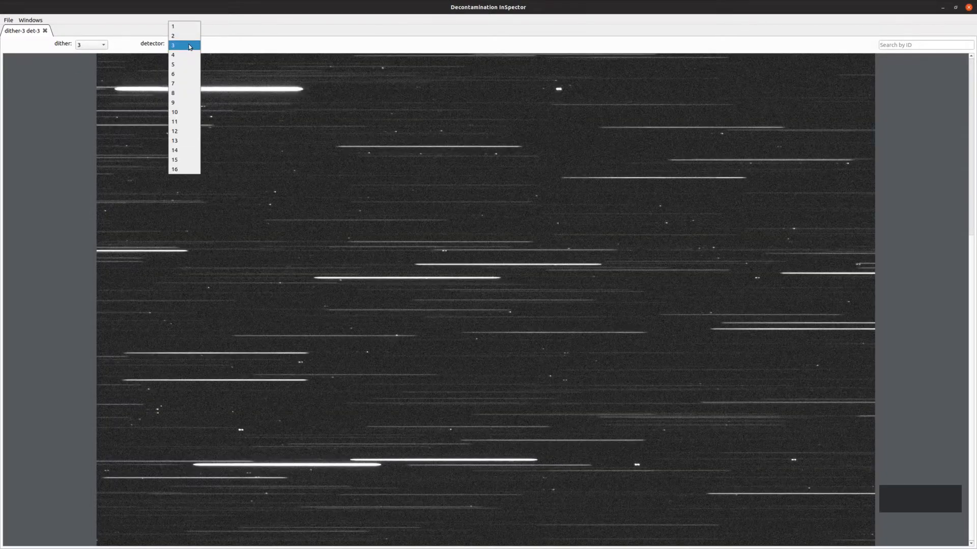
{"action": "left_click", "coordinate": [101, 50]}
{"action": "left_click", "coordinate": [94, 44]}
{"action": "left_click", "coordinate": [93, 54]}
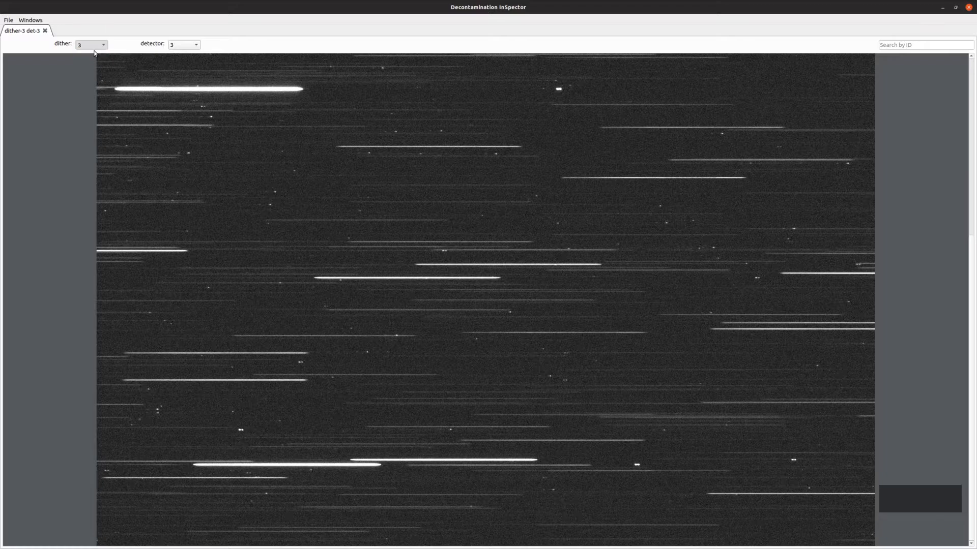
{"action": "left_click", "coordinate": [185, 45]}
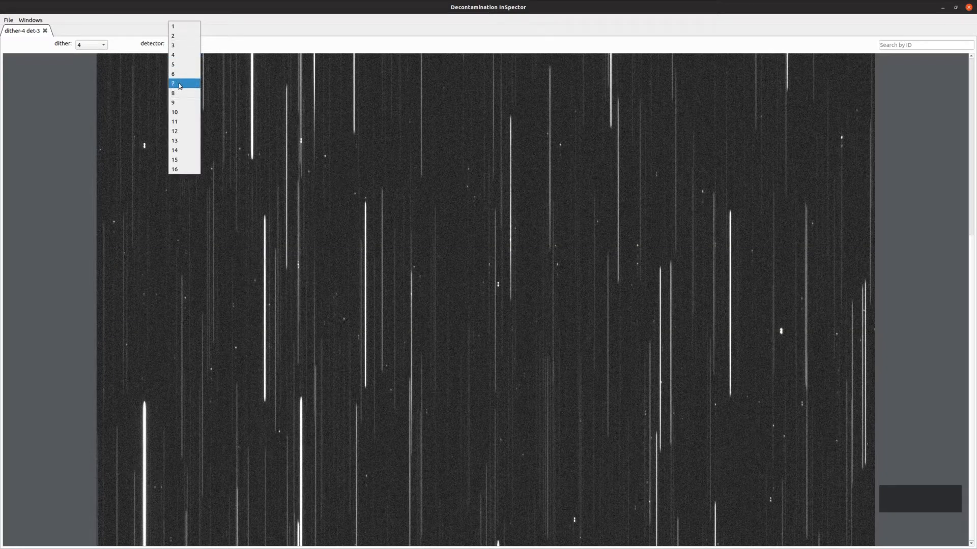
{"action": "key", "text": "Escape"}
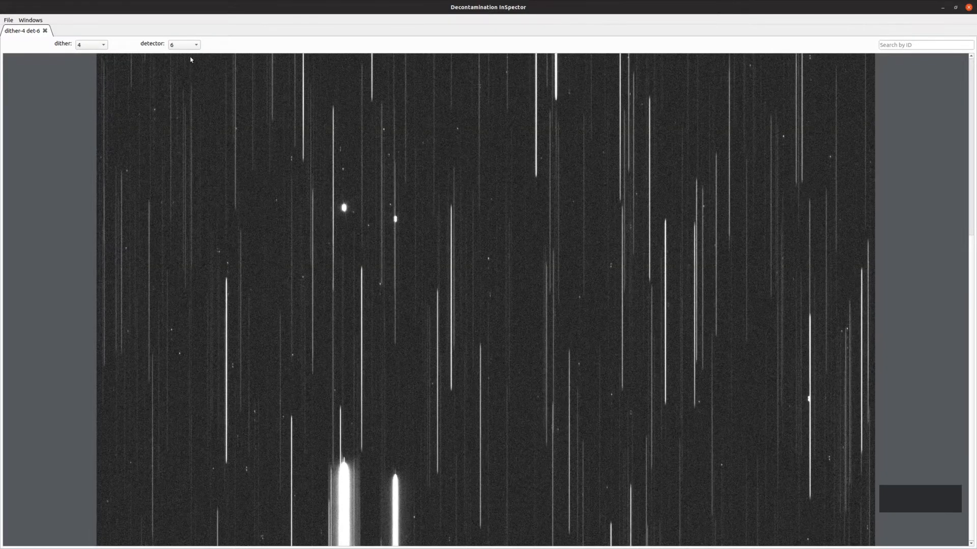
Step: Set the displayed image back to detector 1 and dither 1
{"action": "left_click", "coordinate": [192, 46]}
{"action": "left_click", "coordinate": [175, 21]}
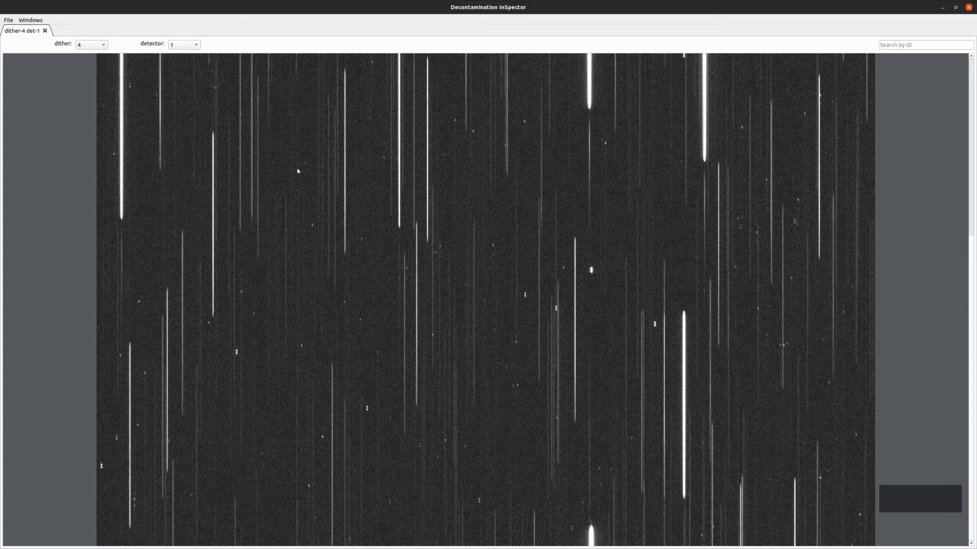
{"action": "left_click", "coordinate": [101, 44]}
{"action": "left_click", "coordinate": [91, 17]}
Step: Open the Detector Info window and reposition it over the image
{"action": "left_click", "coordinate": [36, 22]}
{"action": "left_click", "coordinate": [41, 26]}
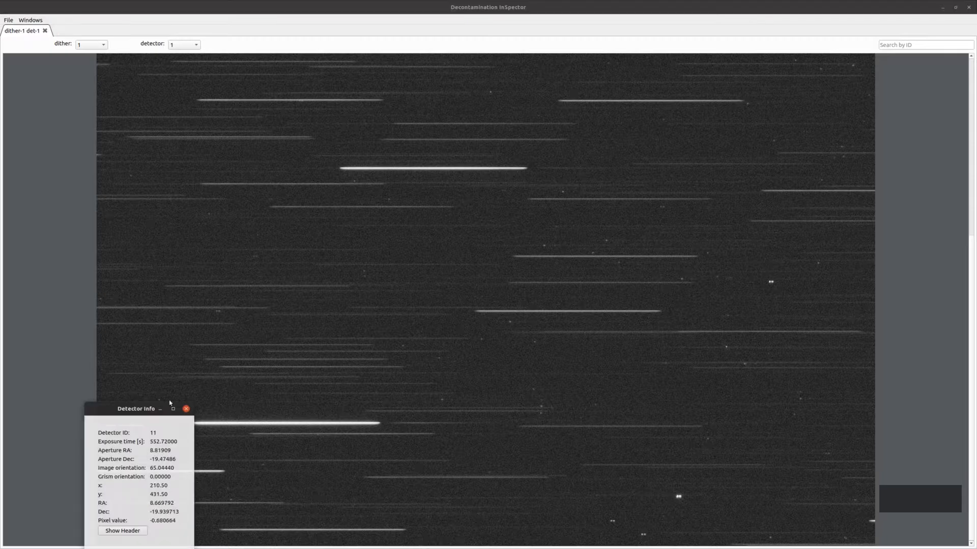
{"action": "left_click_drag", "start_coordinate": [147, 409], "coordinate": [772, 194]}
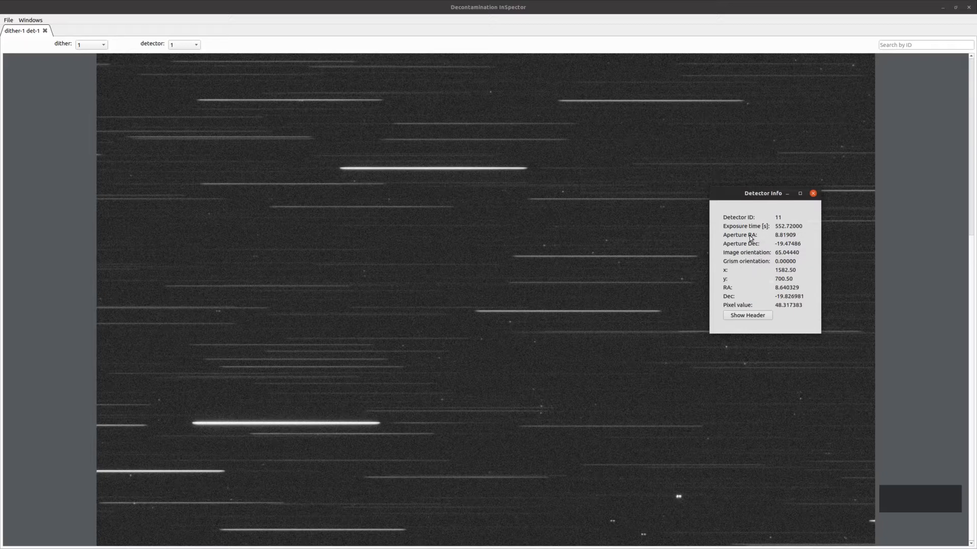
{"action": "left_click_drag", "start_coordinate": [743, 193], "coordinate": [657, 159]}
Step: Expand the full header in Detector Info, look through its keywords, hide it again and close the window
{"action": "left_click", "coordinate": [660, 282]}
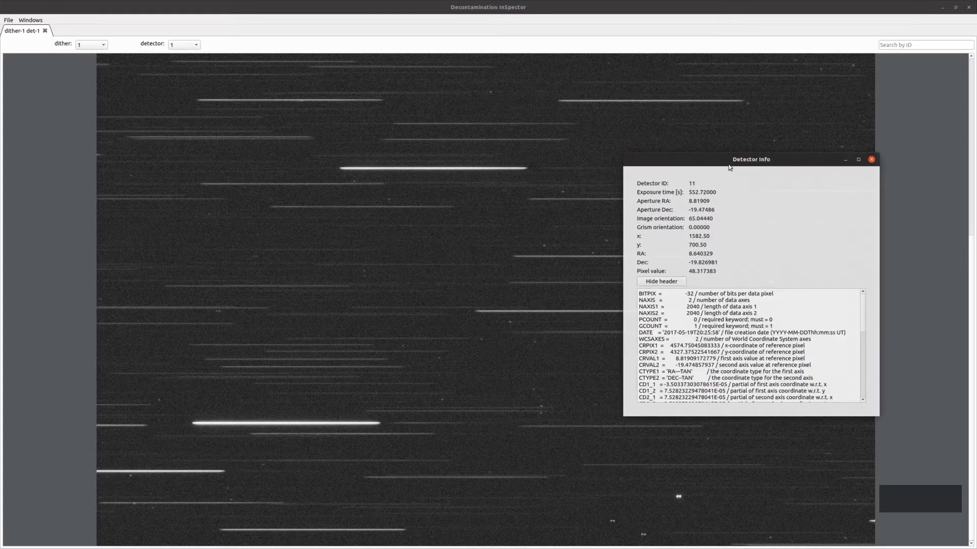
{"action": "left_click_drag", "start_coordinate": [730, 168], "coordinate": [695, 140]}
{"action": "scroll", "coordinate": [767, 316], "scroll_direction": "down", "scroll_amount": 5}
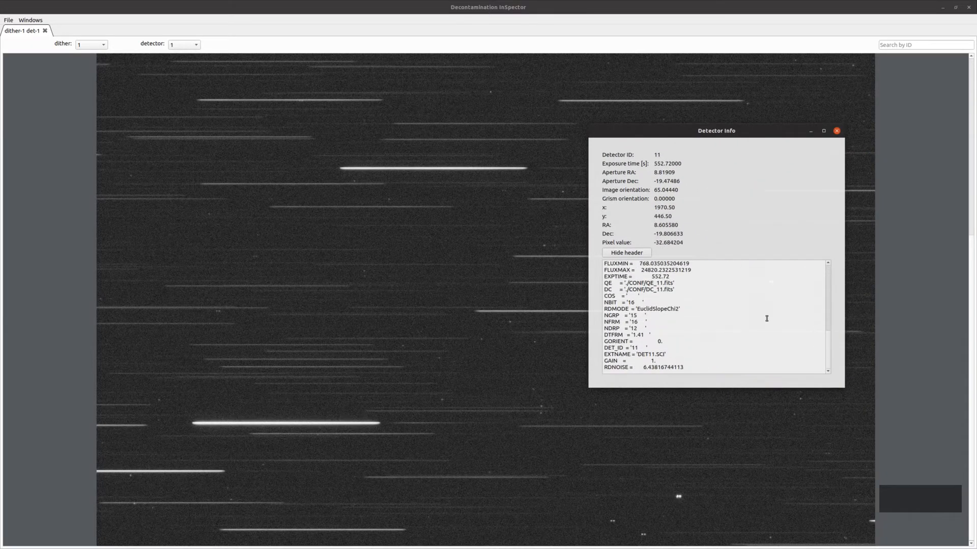
{"action": "scroll", "coordinate": [766, 316], "scroll_direction": "up", "scroll_amount": 5}
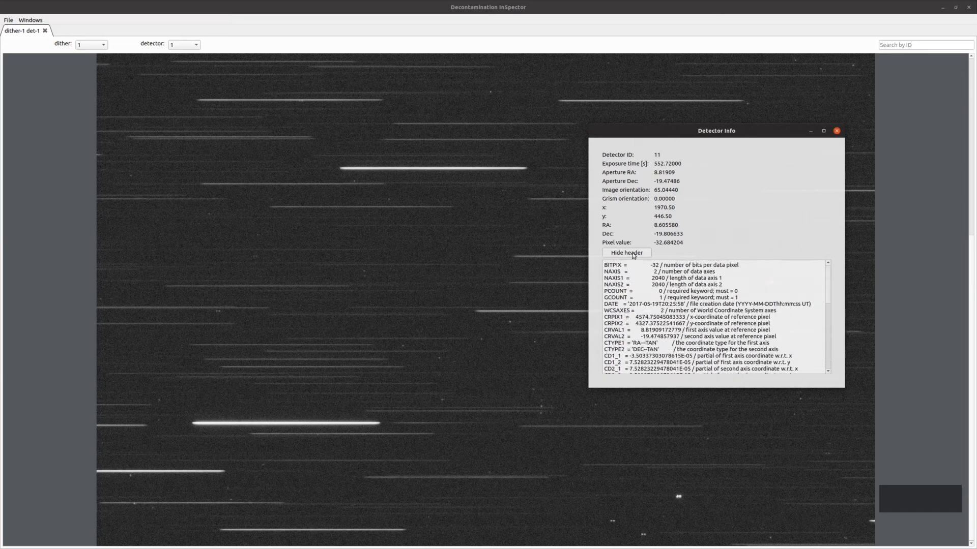
{"action": "left_click", "coordinate": [633, 255]}
{"action": "key", "text": "Escape"}
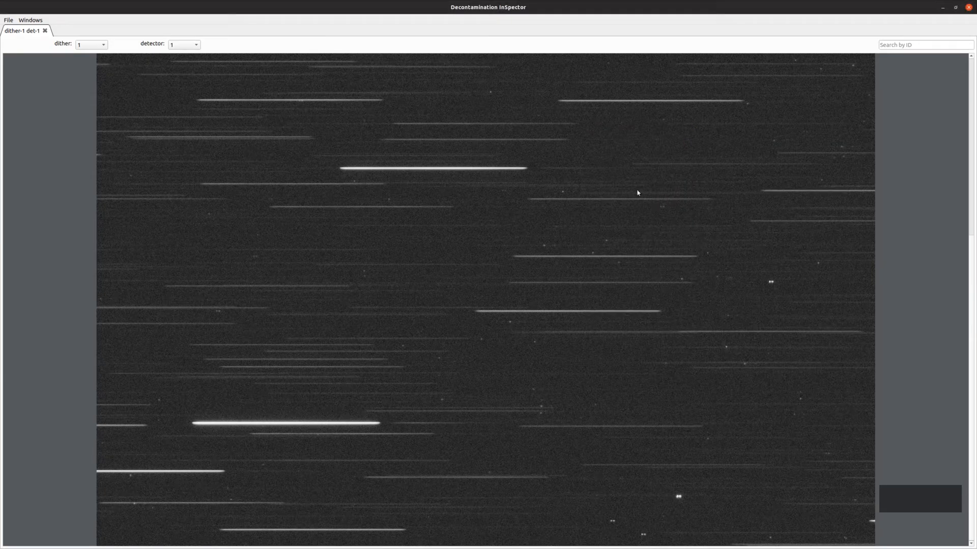
Step: Overlay the outlines of all spectra on the dither 1, detector 1 image and select object 270002622
{"action": "right_click", "coordinate": [610, 149]}
{"action": "left_click", "coordinate": [633, 152]}
{"action": "left_click", "coordinate": [562, 201]}
Step: Show the table of contaminants for object 270002622, moving its window off the spectrum and enlarging it
{"action": "right_click", "coordinate": [623, 198]}
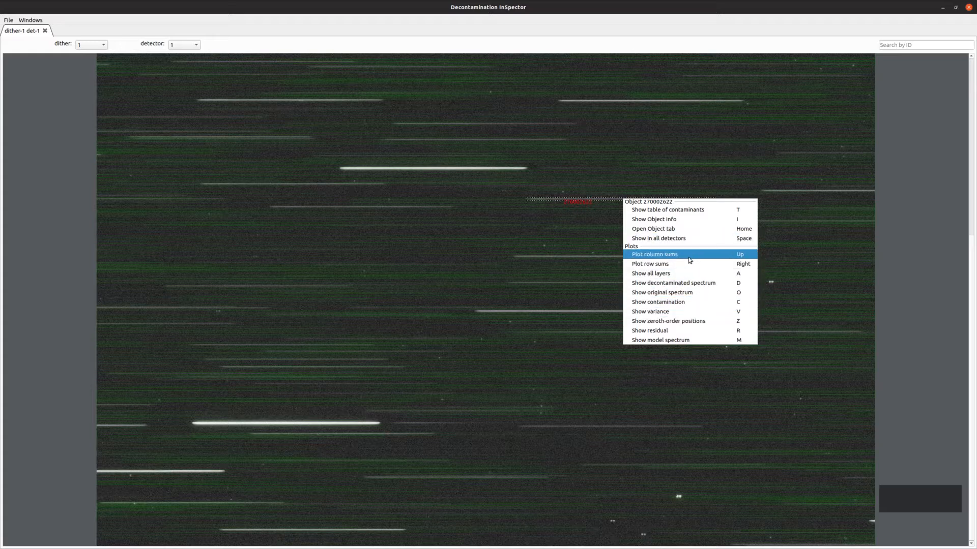
{"action": "left_click", "coordinate": [680, 210]}
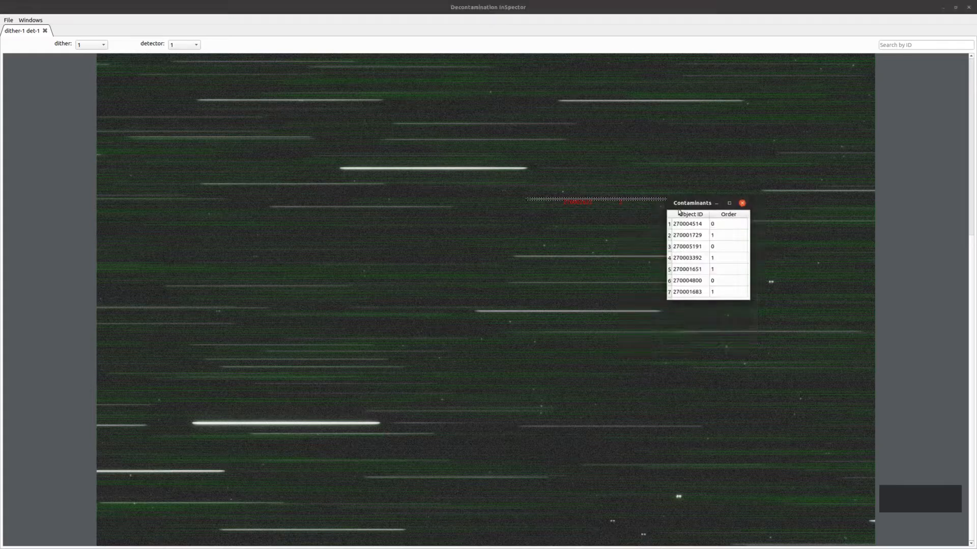
{"action": "left_click_drag", "start_coordinate": [695, 198], "coordinate": [441, 162]}
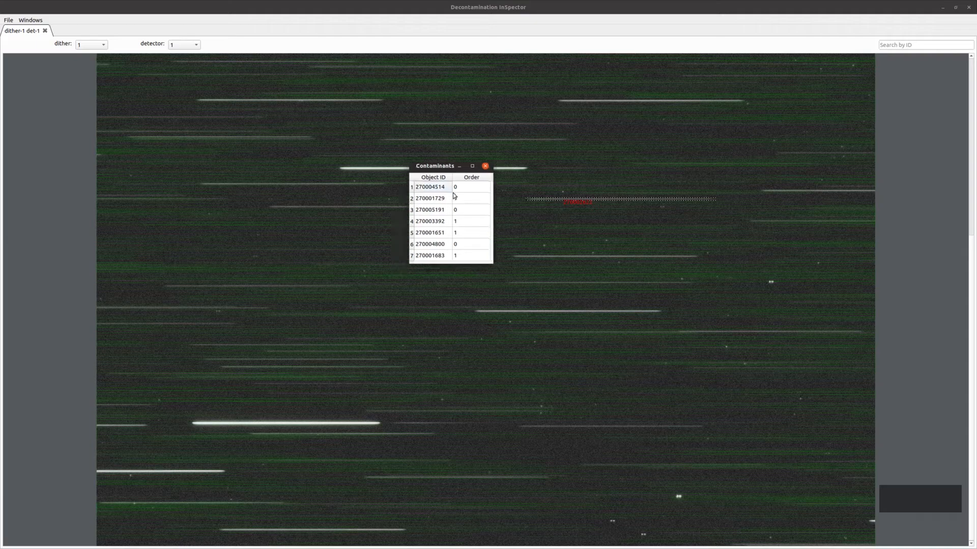
{"action": "left_click_drag", "start_coordinate": [491, 261], "coordinate": [509, 287]}
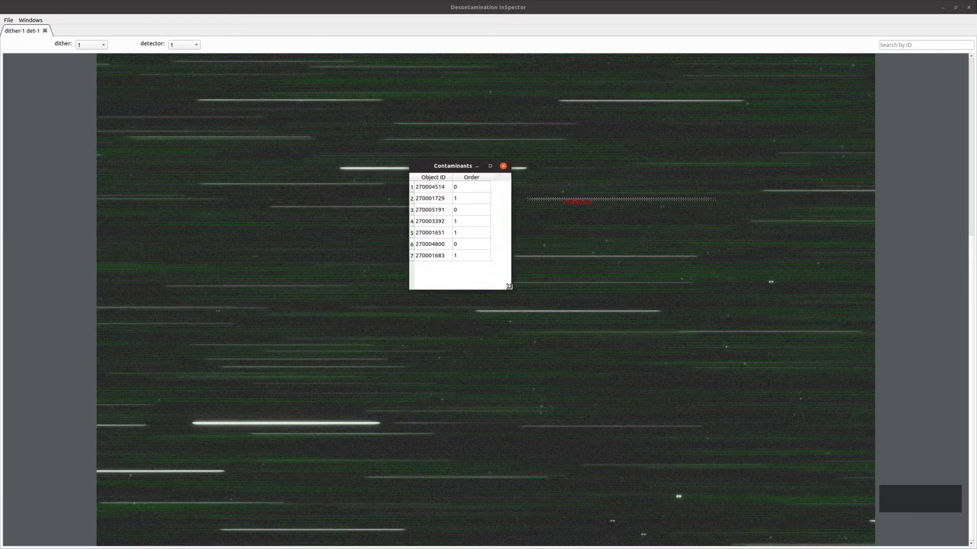
Step: Highlight contaminants 270004514, 270001729, 270003392, 270001651 and 270001683 in turn on the image, and close the Contaminants table
{"action": "left_click", "coordinate": [437, 191]}
{"action": "left_click_drag", "start_coordinate": [457, 167], "coordinate": [478, 250]}
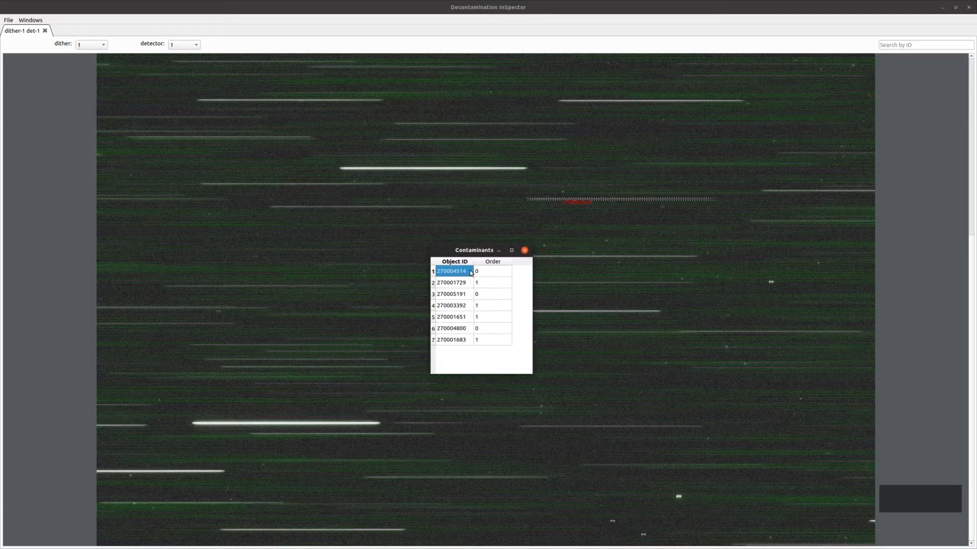
{"action": "left_click", "coordinate": [461, 283]}
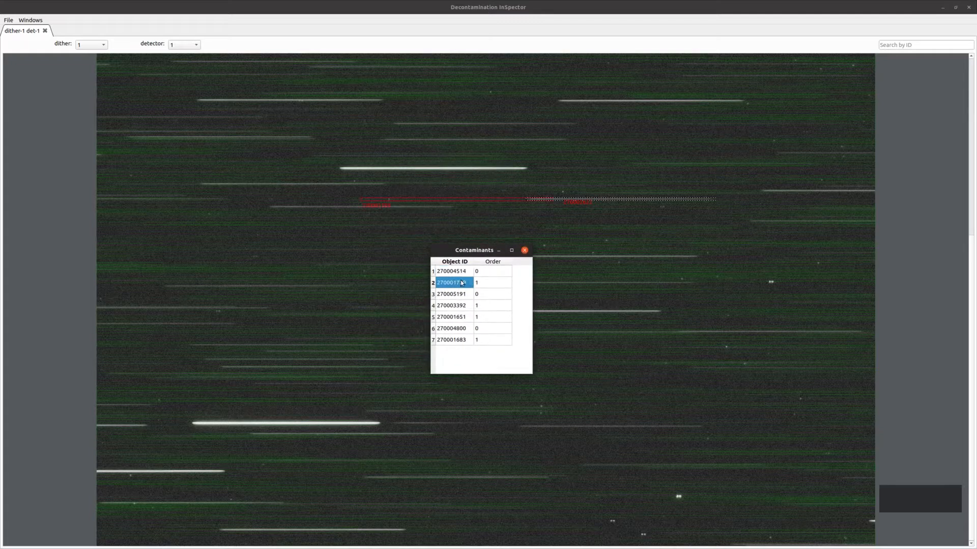
{"action": "left_click", "coordinate": [465, 307]}
{"action": "left_click", "coordinate": [464, 321]}
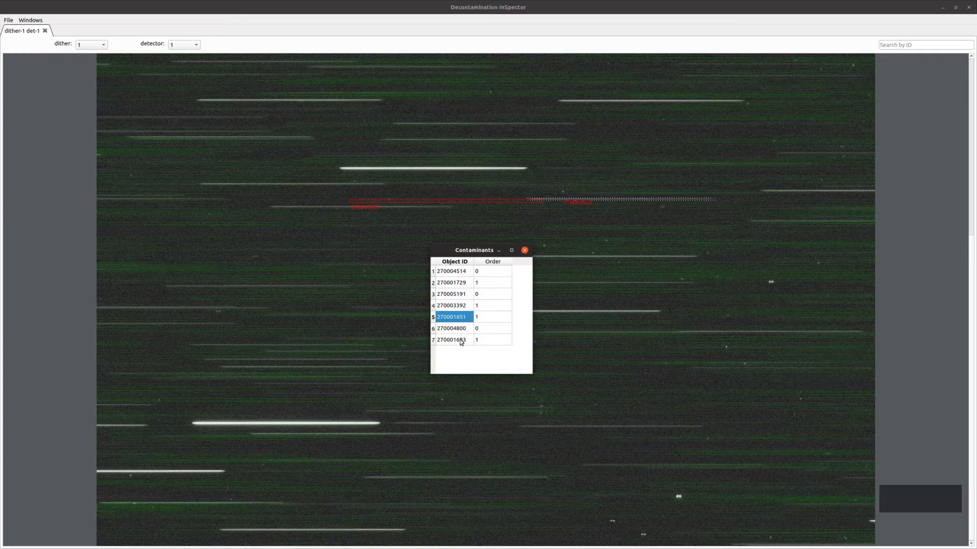
{"action": "left_click", "coordinate": [461, 343]}
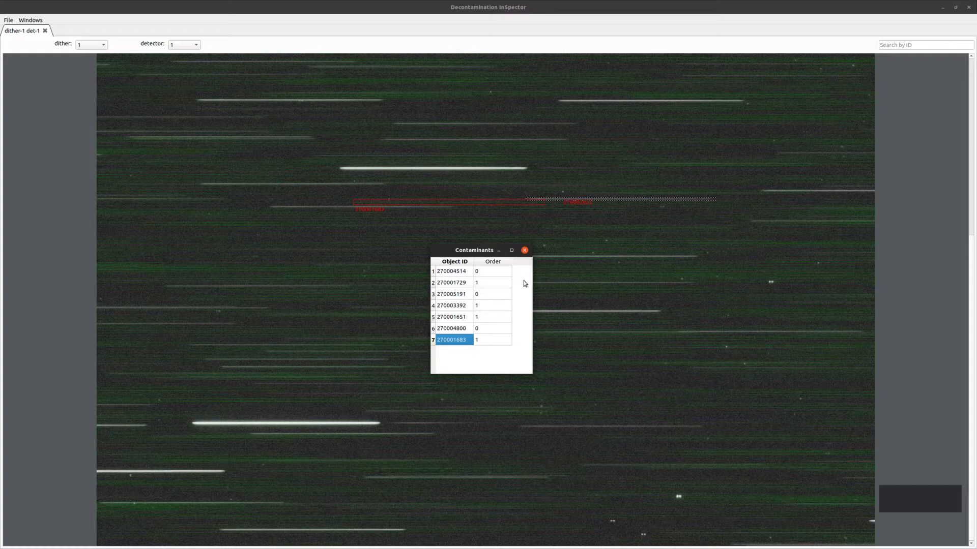
{"action": "left_click", "coordinate": [587, 234]}
Step: Show object 270002622 in all detectors and view its spectrum in dithers 2, 4 and 3
{"action": "right_click", "coordinate": [623, 199]}
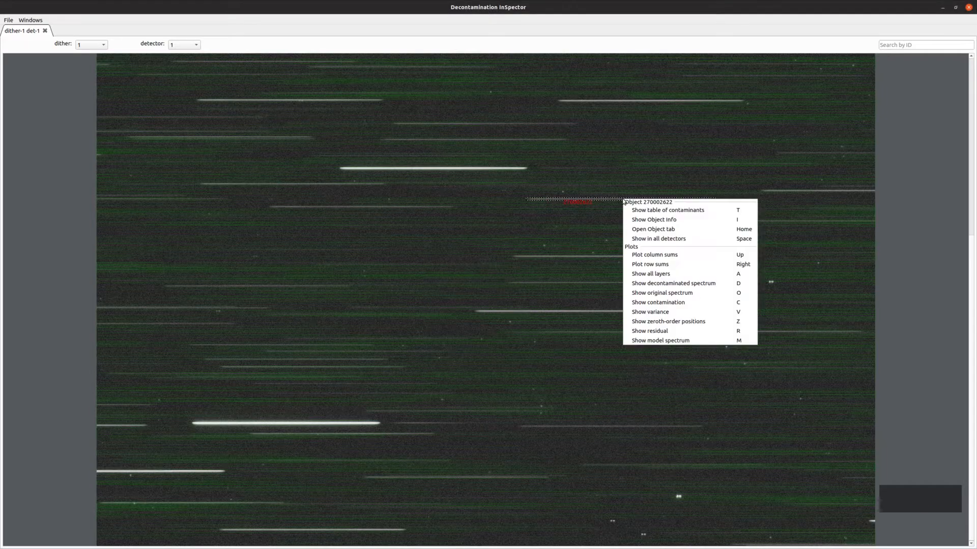
{"action": "left_click", "coordinate": [670, 239]}
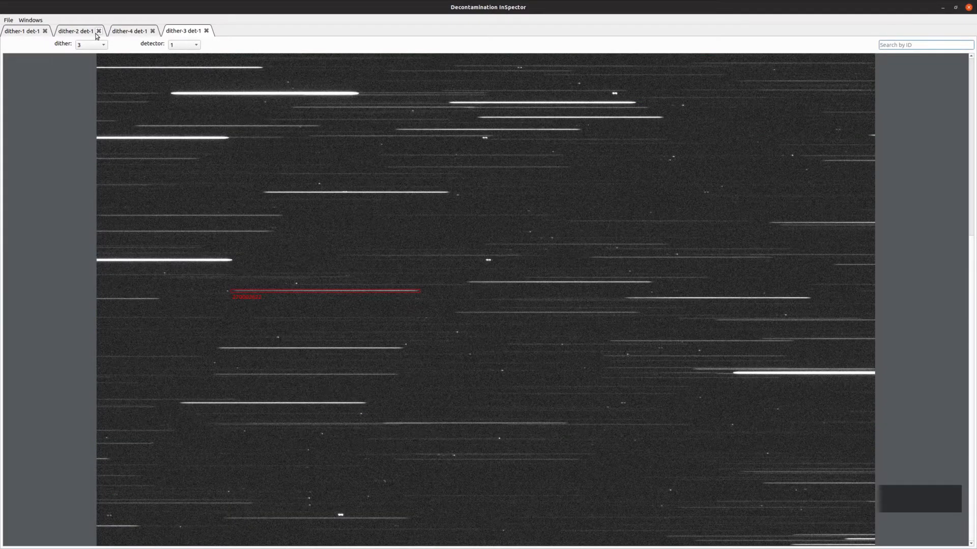
{"action": "left_click", "coordinate": [75, 32]}
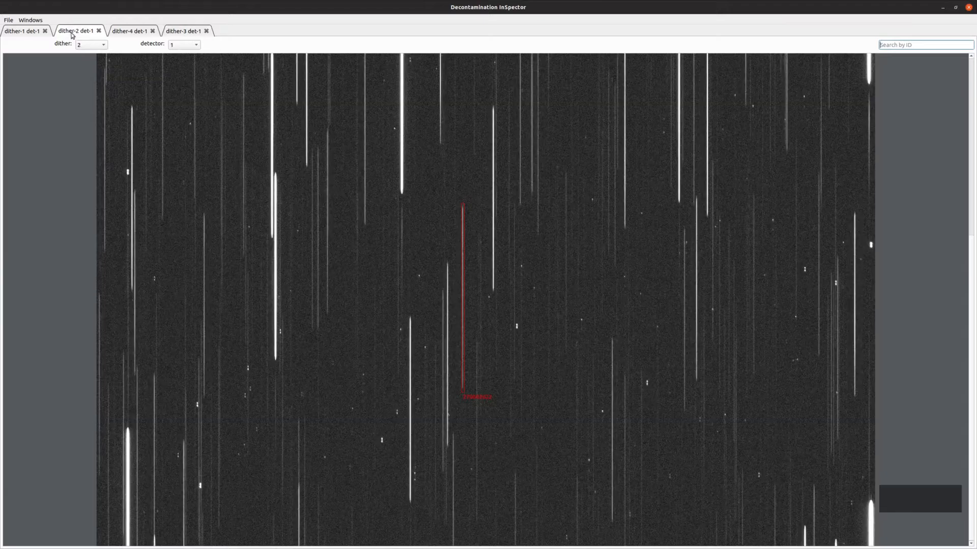
{"action": "left_click", "coordinate": [130, 31]}
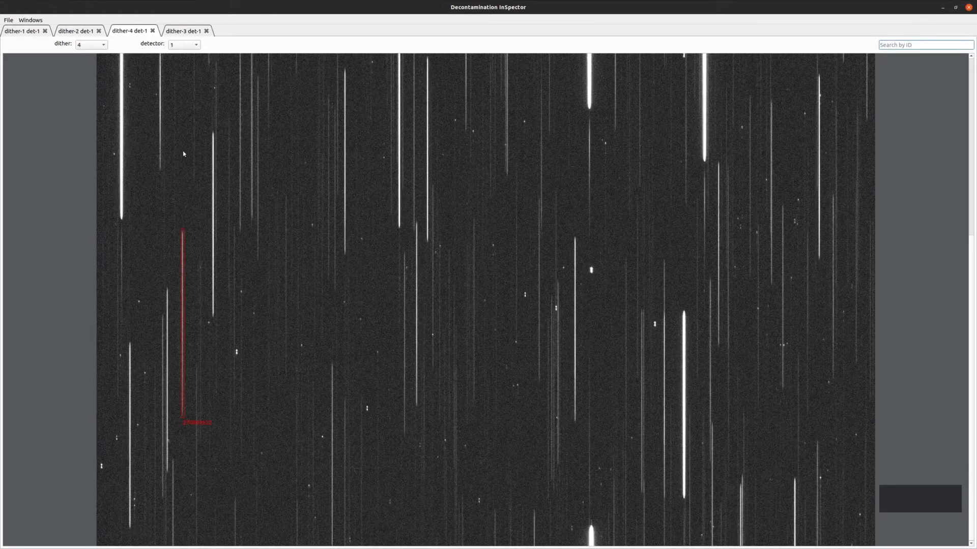
{"action": "left_click", "coordinate": [184, 32]}
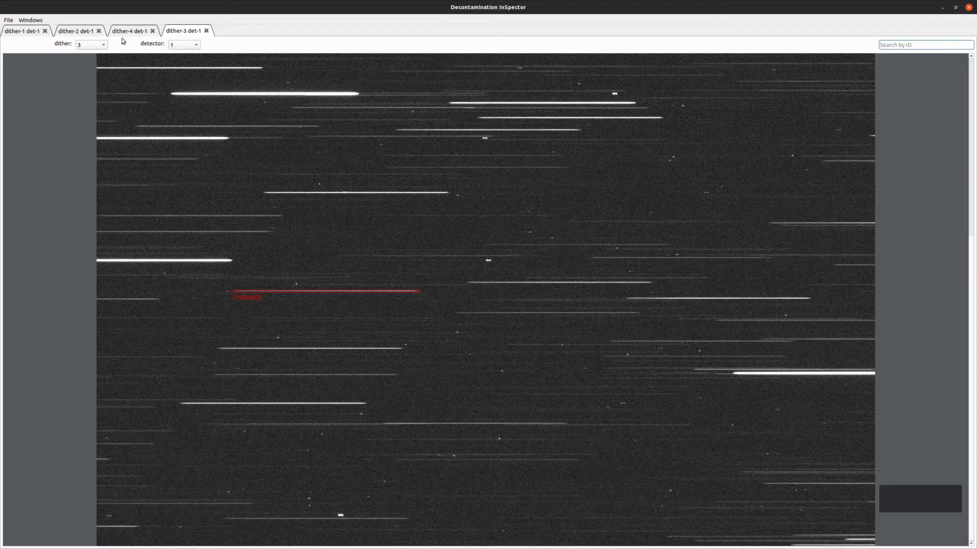
Step: Close the dither 3, dither 4 and dither 2 views, leaving only dither 1, detector 1 open
{"action": "left_click", "coordinate": [206, 31]}
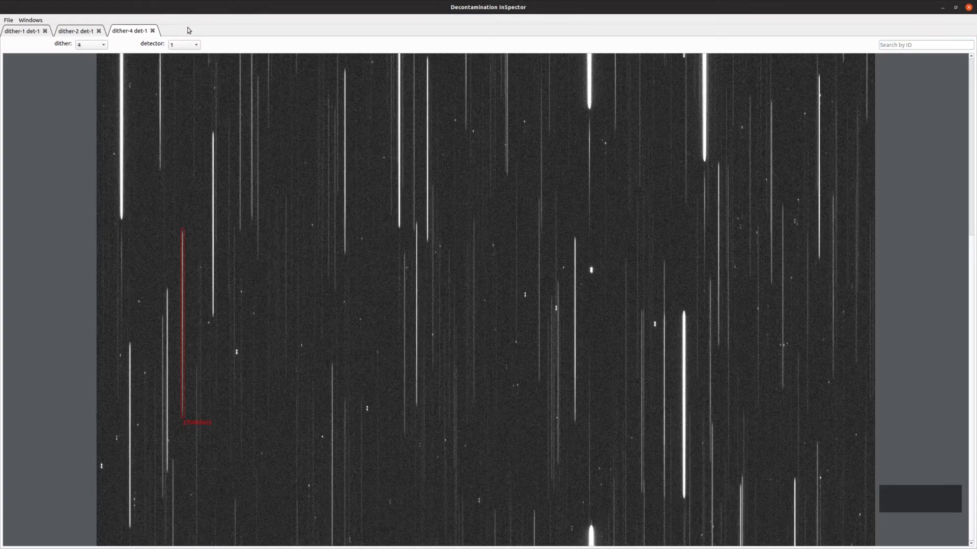
{"action": "left_click", "coordinate": [153, 31]}
{"action": "left_click", "coordinate": [99, 31]}
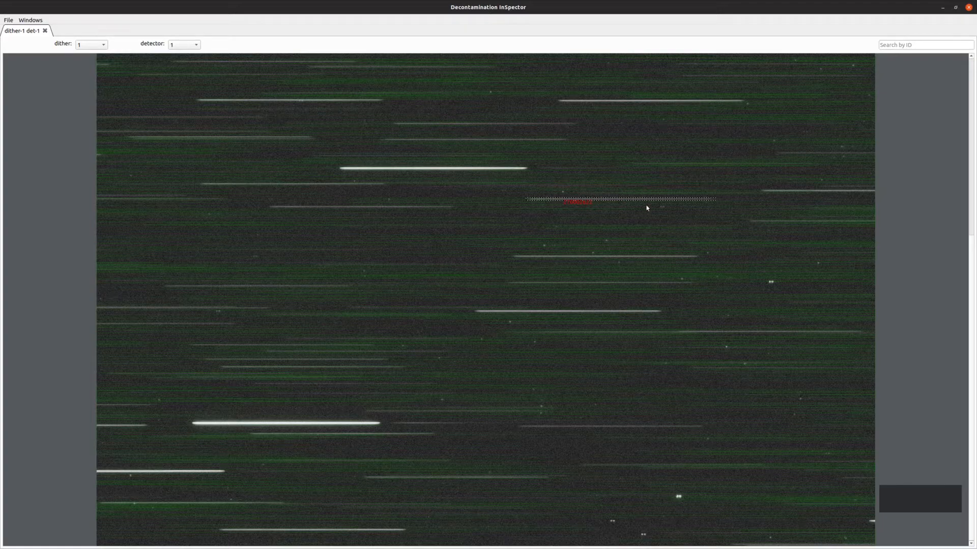
Step: Show the Object Info for object 270002622, examine its ID and object type, and close the window
{"action": "right_click", "coordinate": [587, 200]}
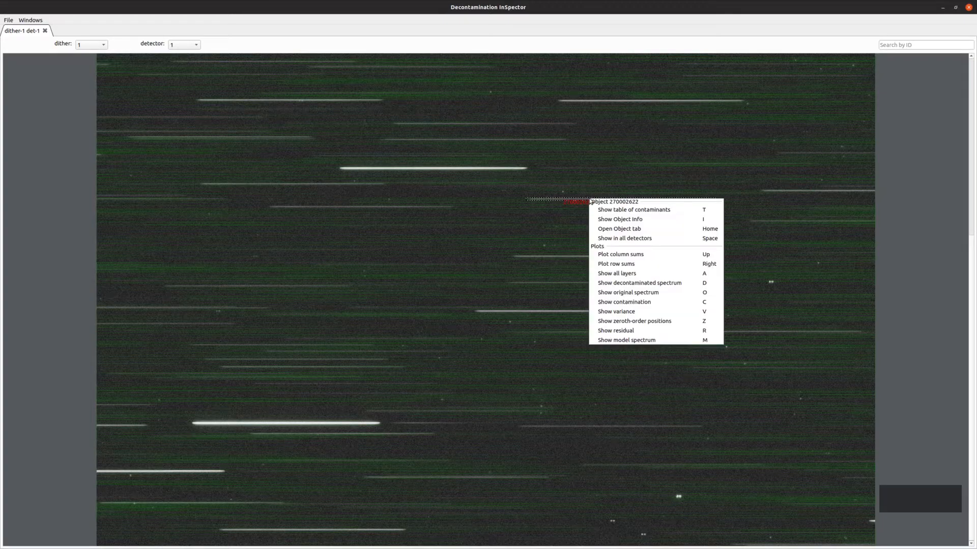
{"action": "left_click", "coordinate": [642, 222]}
{"action": "left_click_drag", "start_coordinate": [686, 220], "coordinate": [433, 130]}
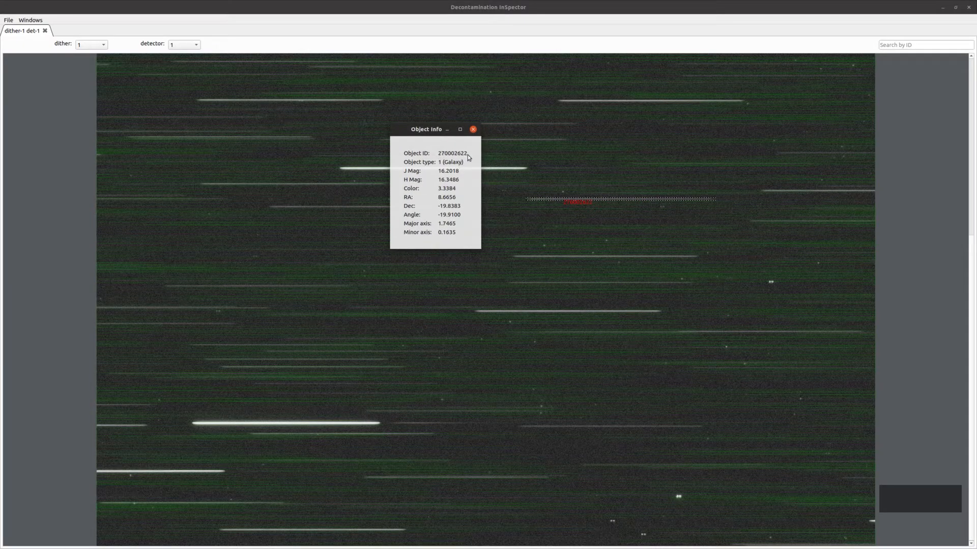
{"action": "left_click_drag", "start_coordinate": [438, 154], "coordinate": [469, 153]}
{"action": "left_click", "coordinate": [442, 162]}
{"action": "key", "text": "Escape"}
Step: Open the dedicated object view for object 270002622 and close it again
{"action": "right_click", "coordinate": [631, 200]}
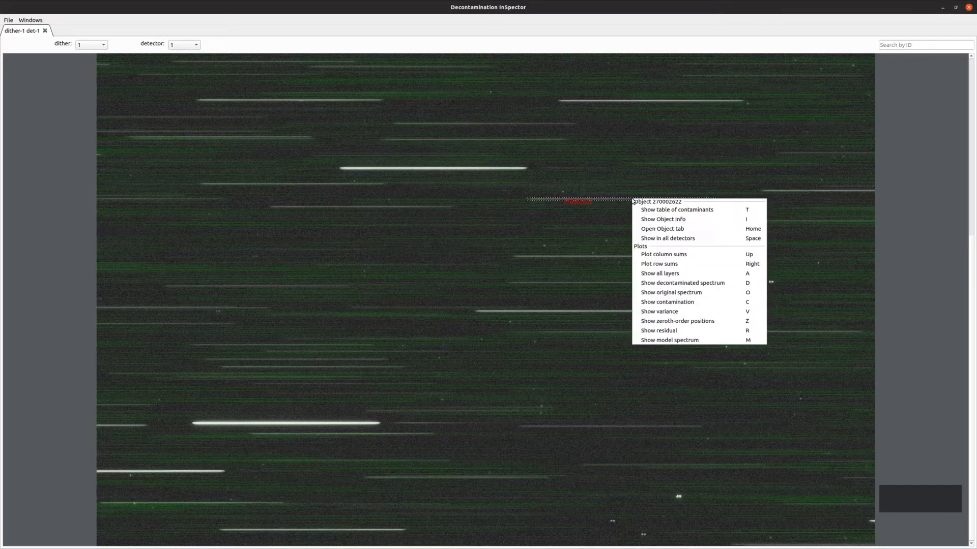
{"action": "left_click", "coordinate": [698, 230]}
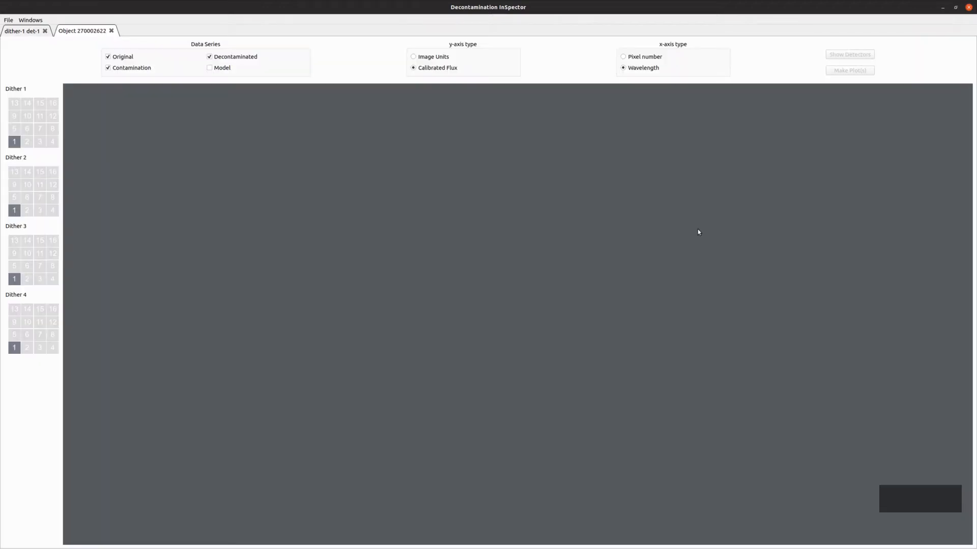
{"action": "left_click", "coordinate": [111, 31]}
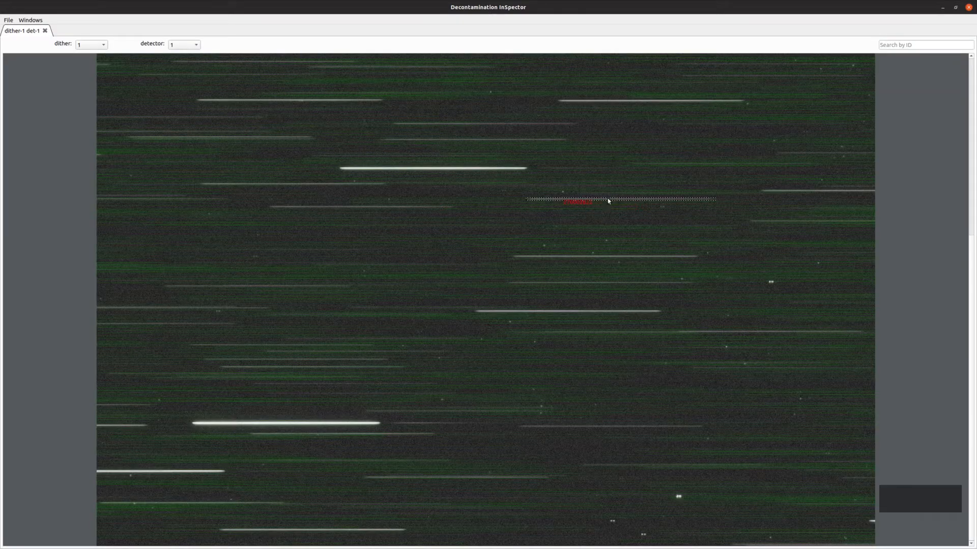
Step: Plot the column sums of object 270002622's spectrum
{"action": "right_click", "coordinate": [603, 201]}
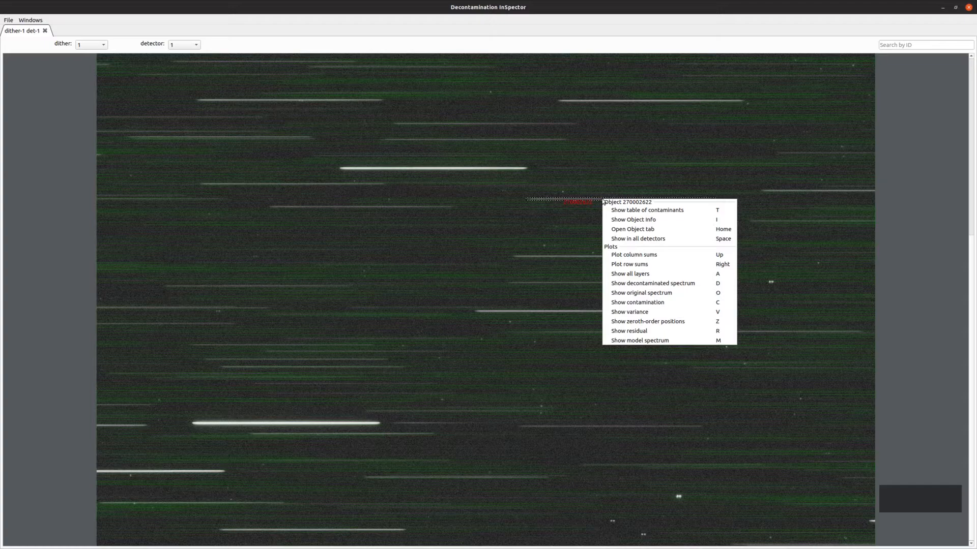
{"action": "left_click", "coordinate": [653, 255]}
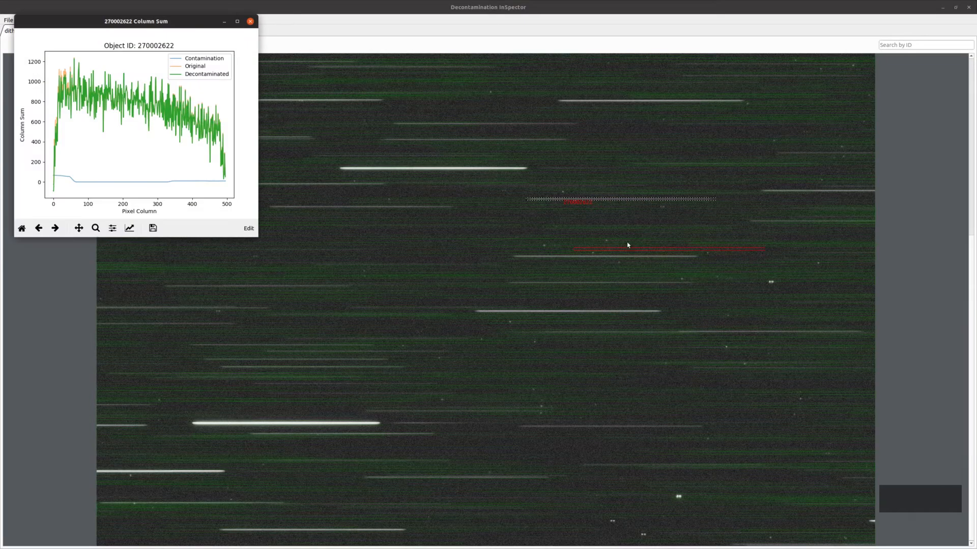
Step: Close the column-sum plot of object 270002622, plot its row sums to examine them, and close that plot
{"action": "left_click_drag", "start_coordinate": [181, 22], "coordinate": [250, 99]}
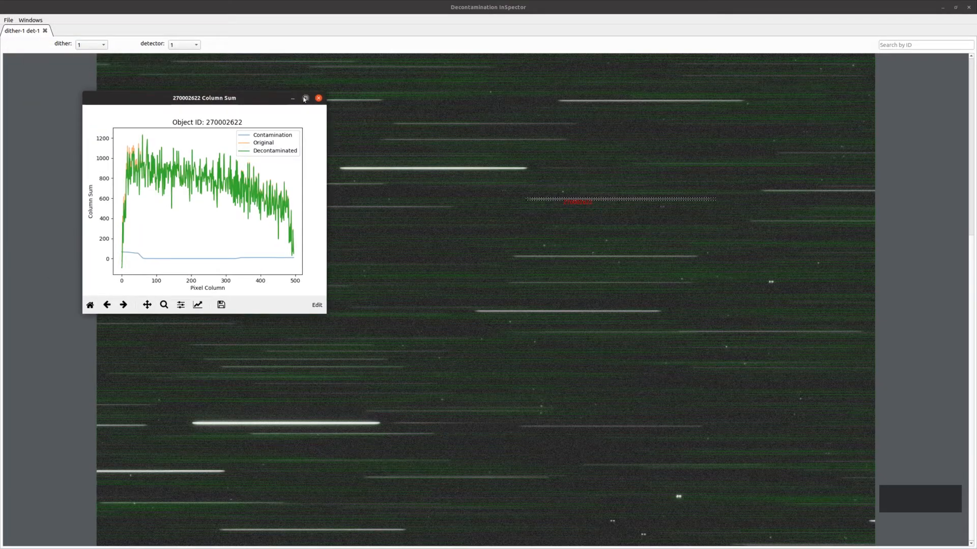
{"action": "left_click_drag", "start_coordinate": [279, 102], "coordinate": [292, 118]}
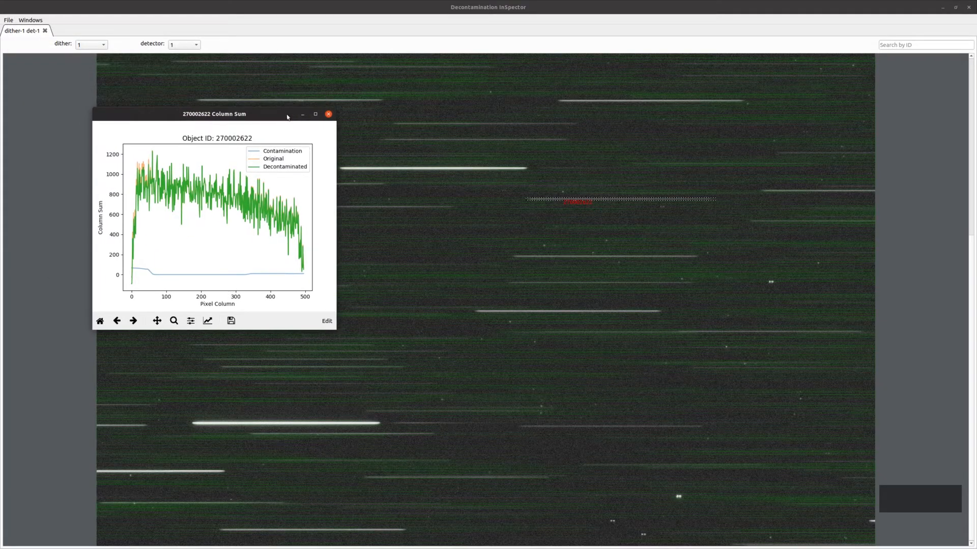
{"action": "left_click", "coordinate": [328, 114]}
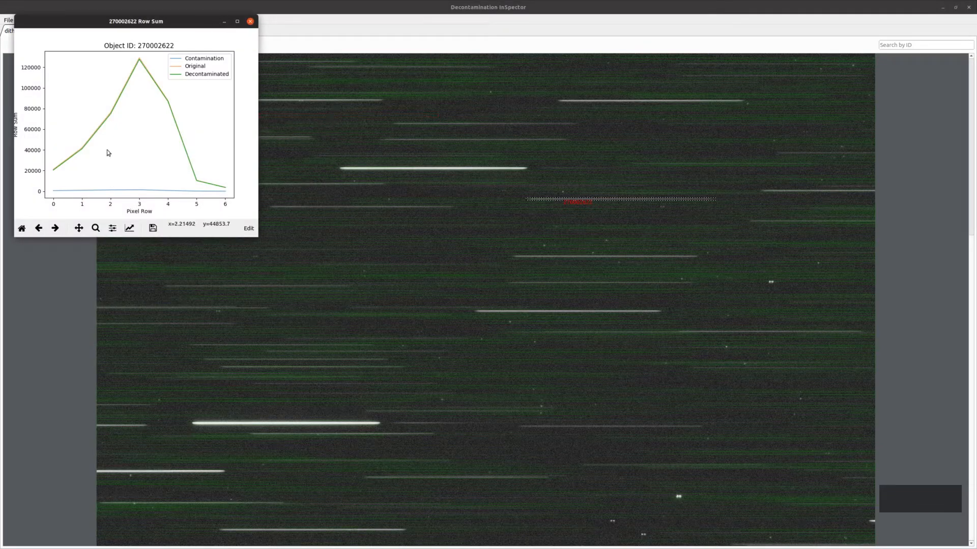
{"action": "key", "text": "q"}
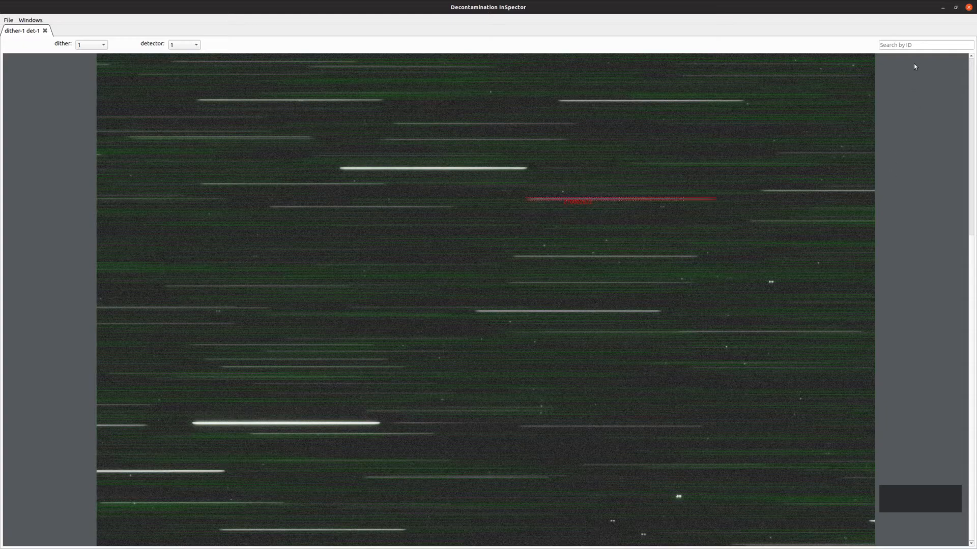
Step: Search the dither 1, detector 1 image for object ID 270001266
{"action": "left_click", "coordinate": [914, 45]}
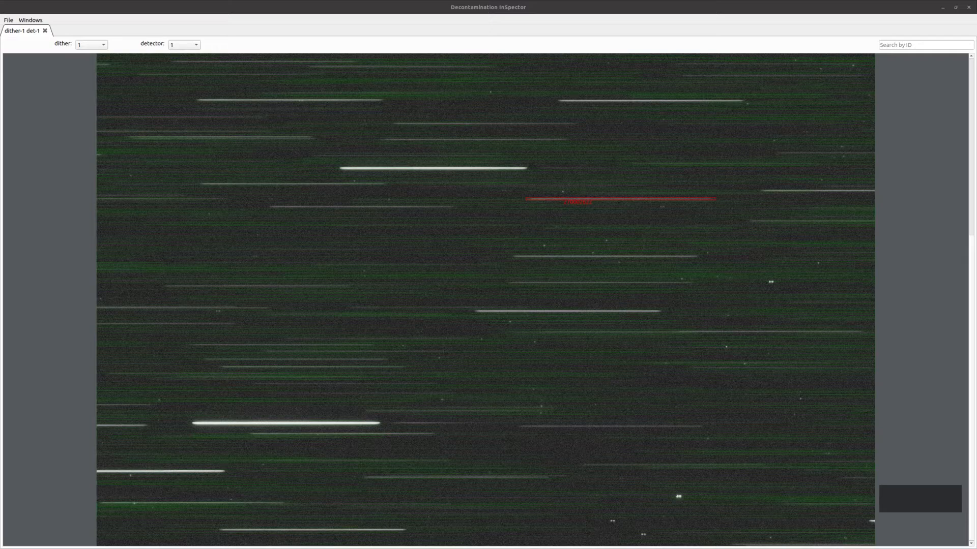
{"action": "right_click", "coordinate": [914, 46]}
{"action": "left_click", "coordinate": [932, 90]}
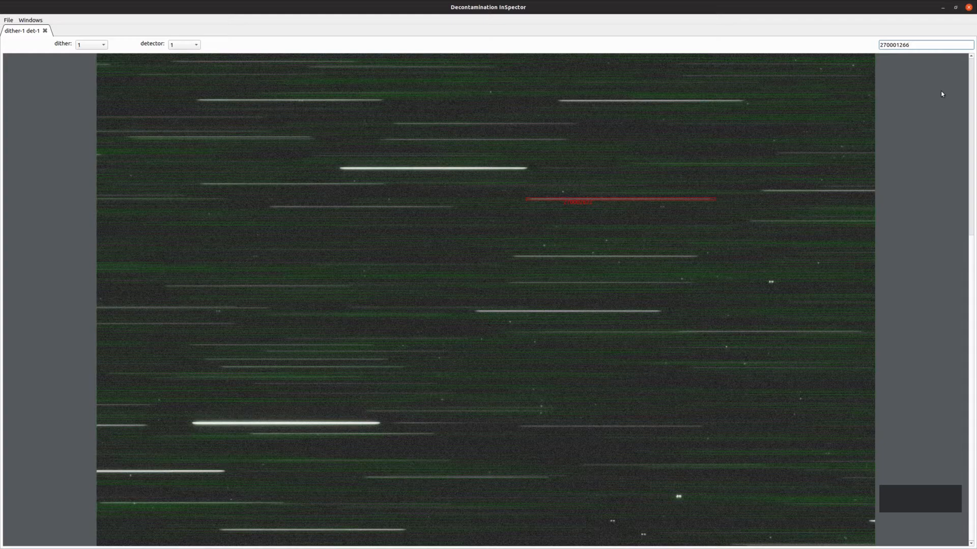
Step: Show all layers of object 270001266, examine them from original through zeroth orders, and close the window
{"action": "right_click", "coordinate": [392, 414]}
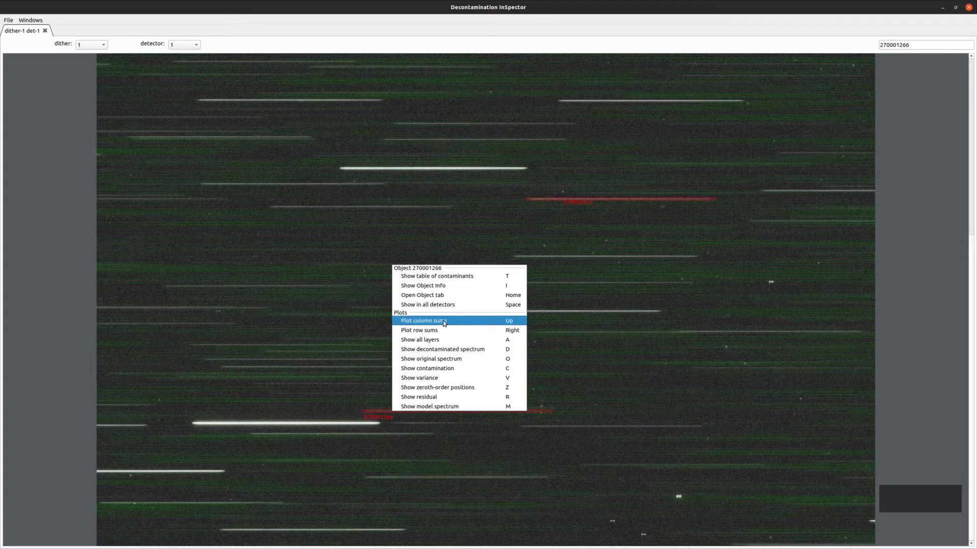
{"action": "left_click", "coordinate": [443, 340]}
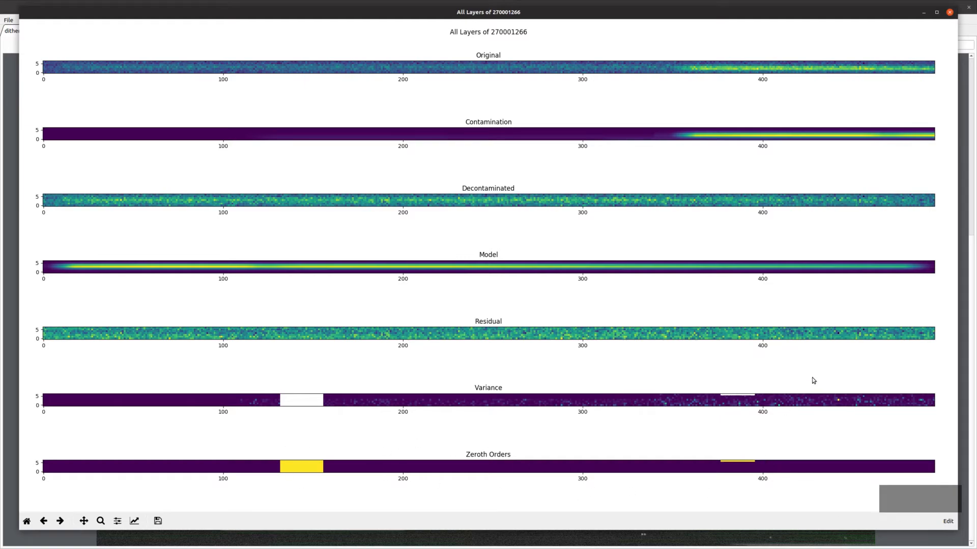
{"action": "key", "text": "q"}
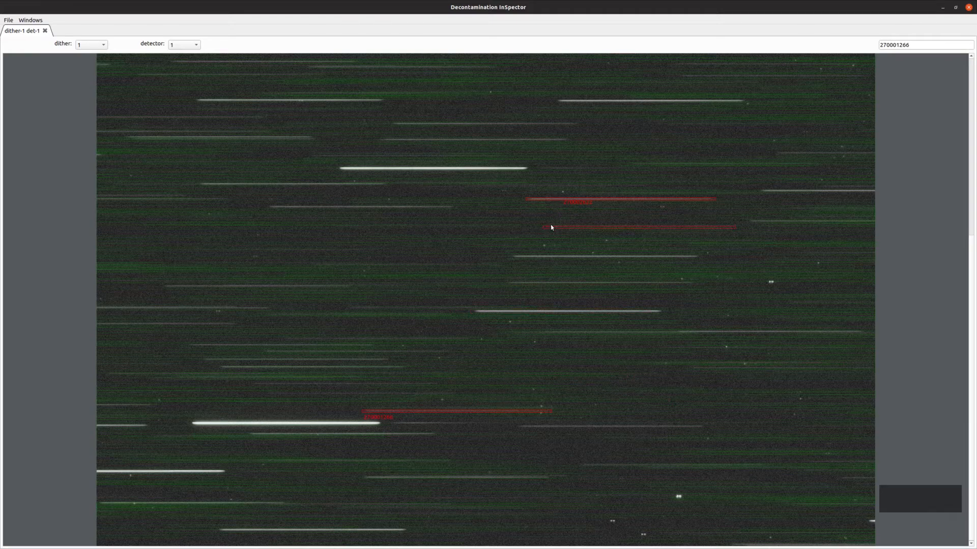
Step: Open the dedicated object view for object 270001266 and add Model to the plotted data series
{"action": "right_click", "coordinate": [450, 412]}
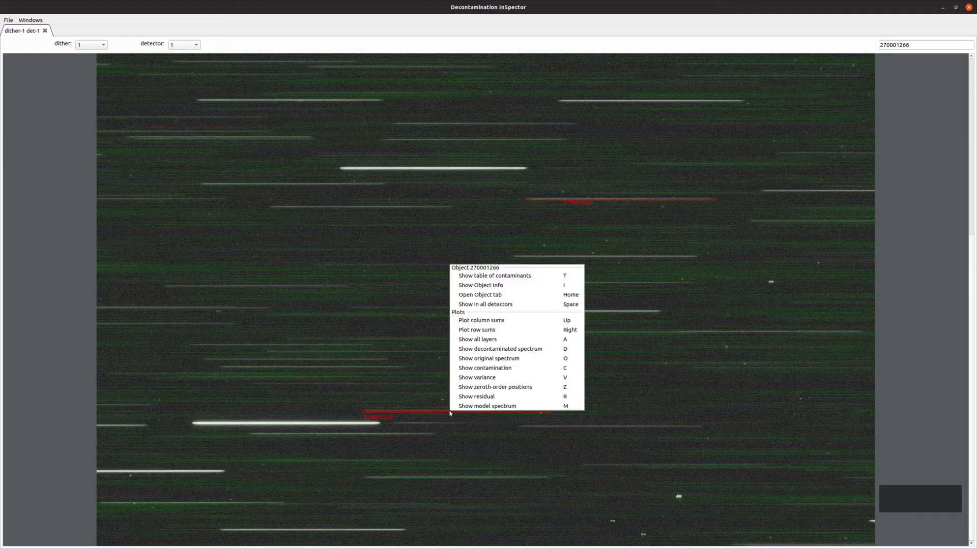
{"action": "left_click", "coordinate": [491, 299]}
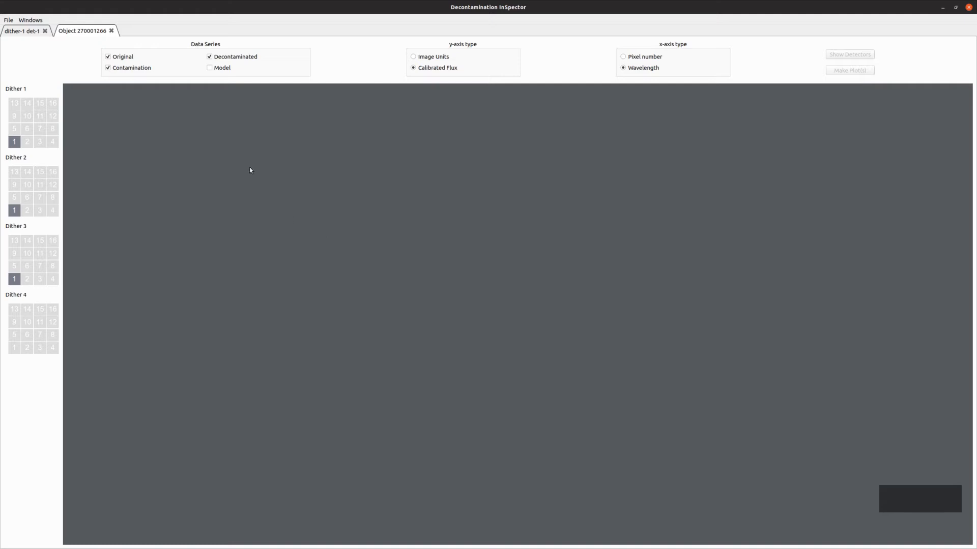
{"action": "left_click", "coordinate": [217, 71]}
Step: Plot calibrated flux against wavelength for object 270001266 in detector 1 of dithers 1, 2 and 3
{"action": "left_click", "coordinate": [15, 144]}
{"action": "left_click", "coordinate": [15, 210]}
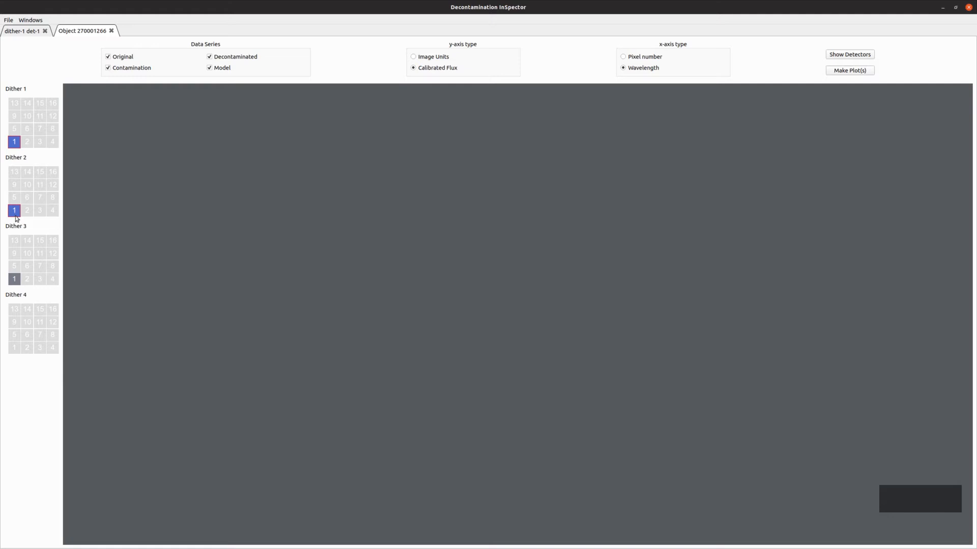
{"action": "left_click", "coordinate": [15, 279]}
{"action": "left_click", "coordinate": [840, 71]}
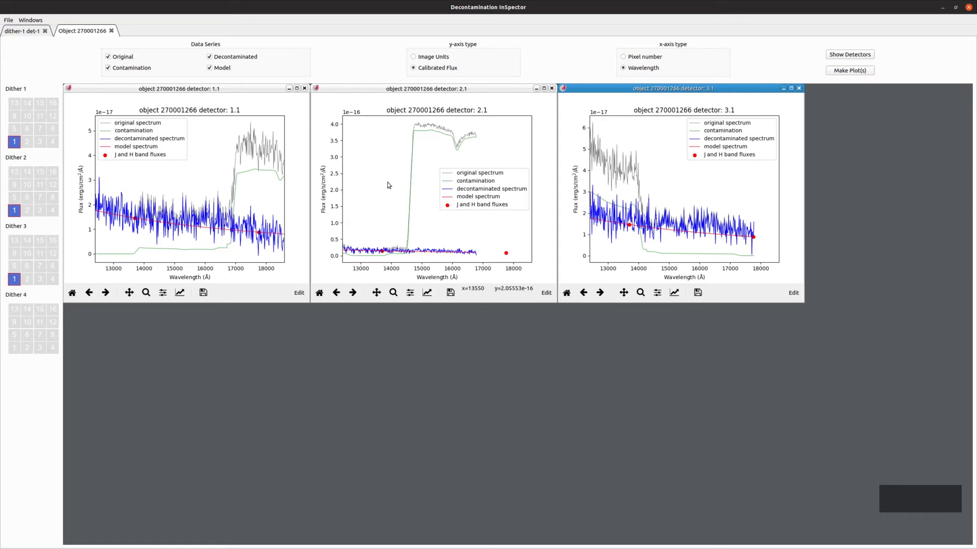
Step: Close the detector 2.1 and 3.1 plots, then move the detector 1.1 plot toward the middle and enlarge it
{"action": "left_click", "coordinate": [522, 90]}
{"action": "left_click", "coordinate": [551, 88]}
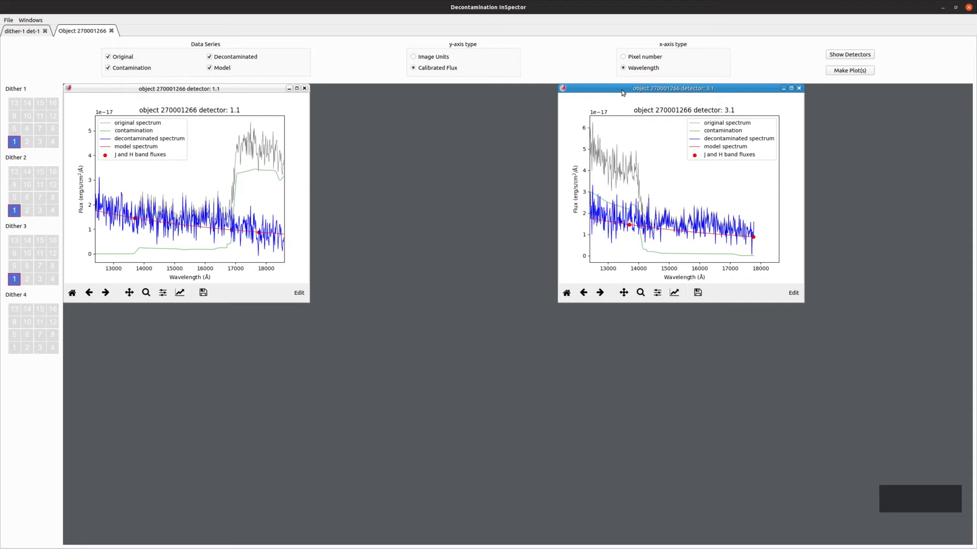
{"action": "left_click", "coordinate": [799, 88]}
{"action": "left_click_drag", "start_coordinate": [255, 91], "coordinate": [453, 94]}
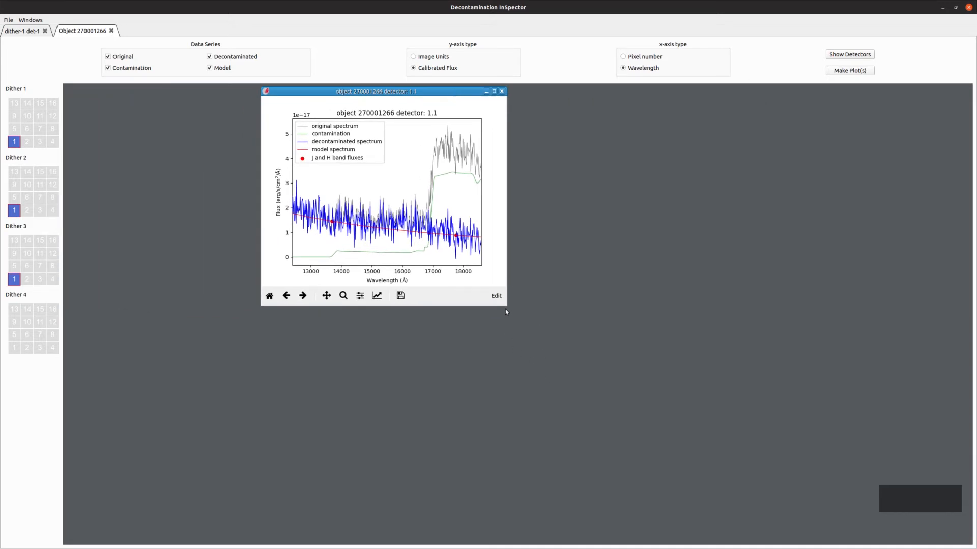
{"action": "left_click_drag", "start_coordinate": [507, 305], "coordinate": [677, 417]}
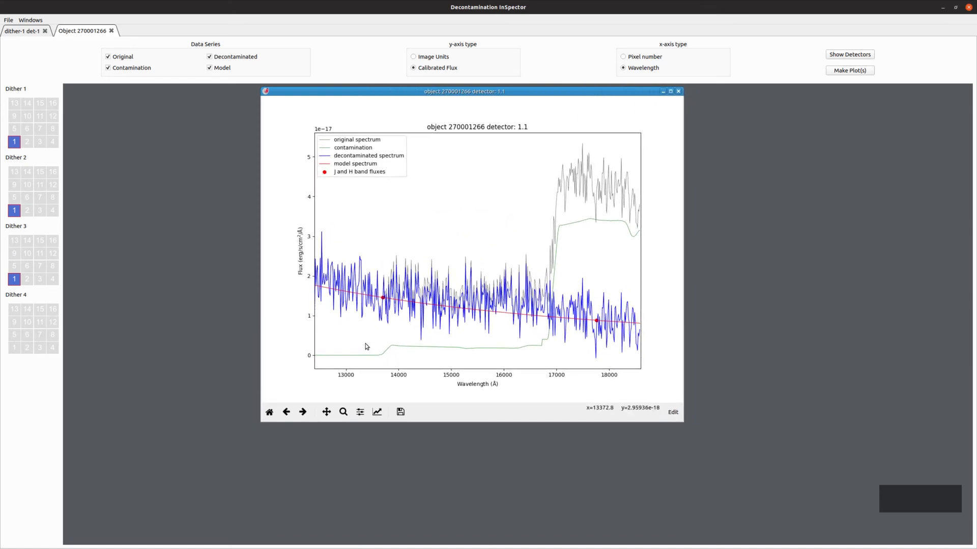
Step: Zoom the detector 1.1 plot into the region from about 13400 to 14900 Å and return to the previous view
{"action": "left_click", "coordinate": [342, 412]}
{"action": "left_click_drag", "start_coordinate": [365, 232], "coordinate": [445, 364]}
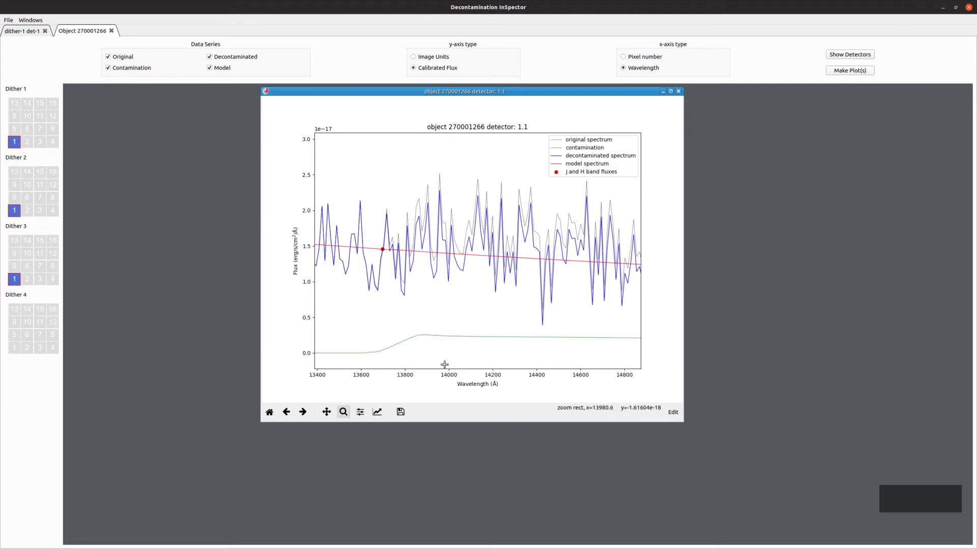
{"action": "left_click", "coordinate": [288, 413]}
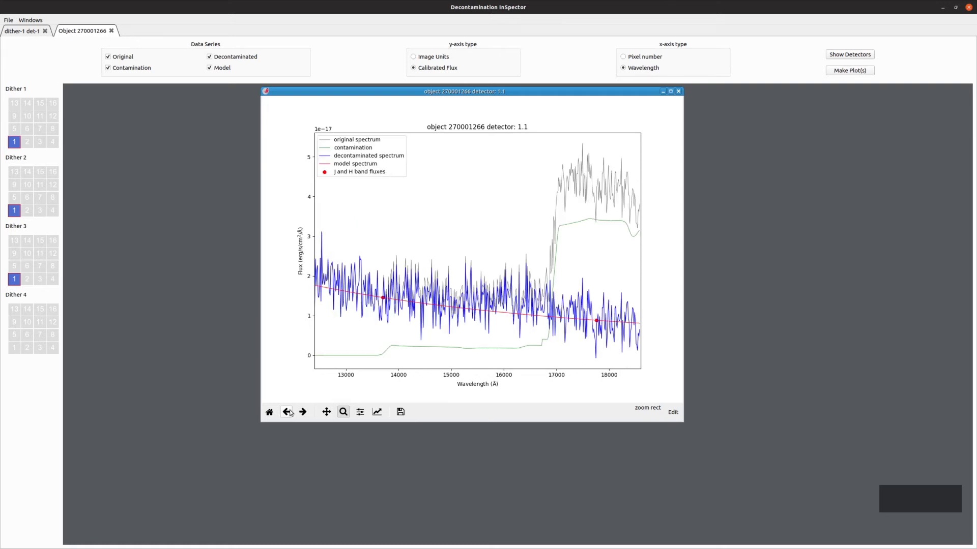
Step: Apply a tight layout to the detector 1.1 plot and set its top border to 0.949
{"action": "left_click", "coordinate": [361, 415]}
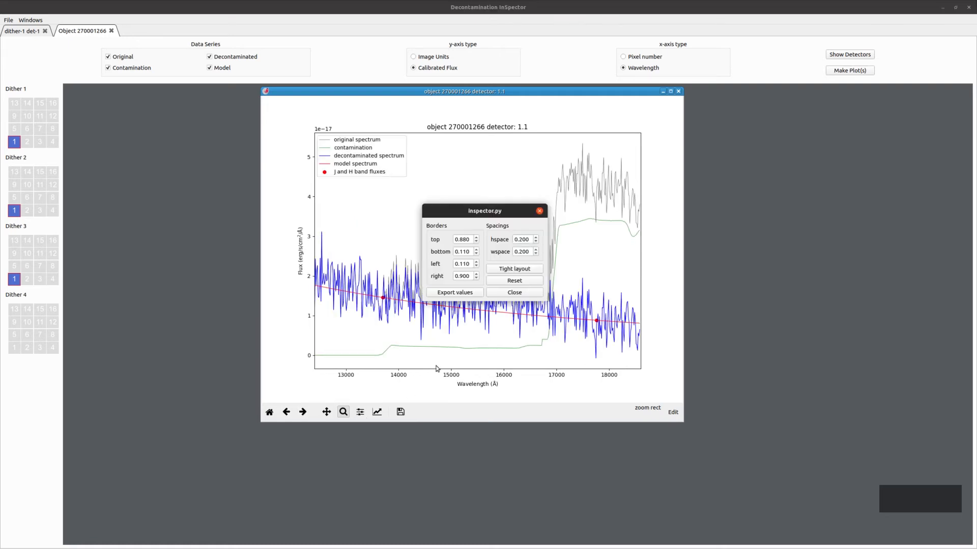
{"action": "left_click", "coordinate": [528, 272]}
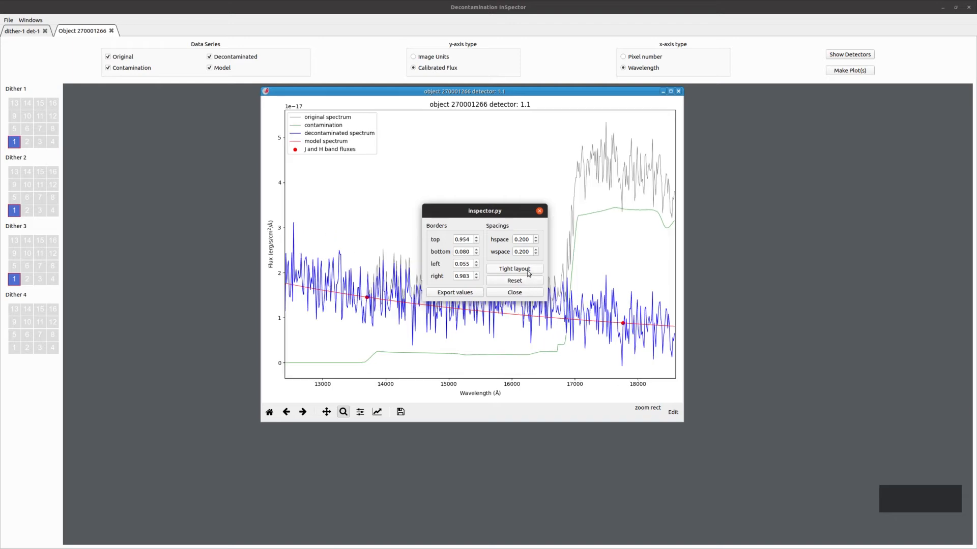
{"action": "left_click", "coordinate": [476, 241]}
{"action": "left_click", "coordinate": [476, 241]}
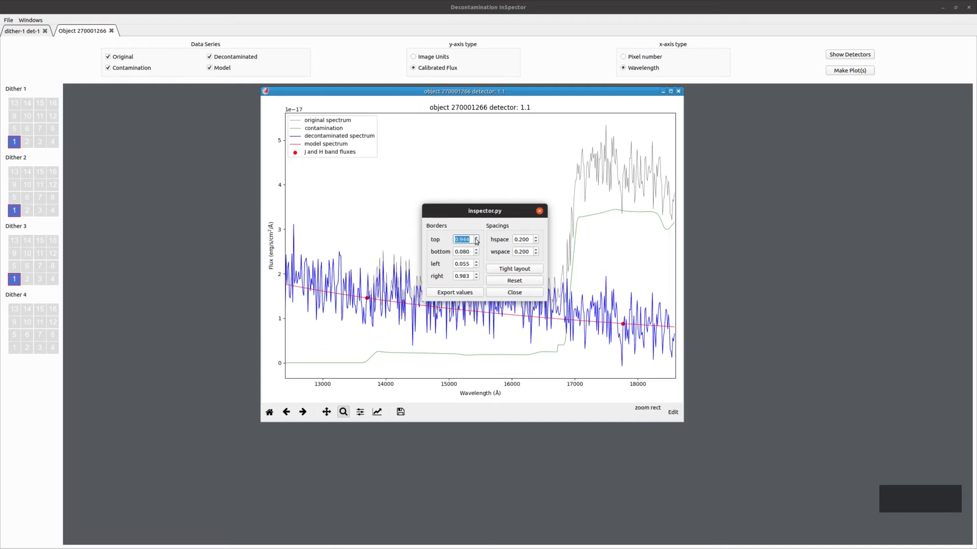
{"action": "left_click", "coordinate": [476, 238]}
{"action": "left_click", "coordinate": [519, 293]}
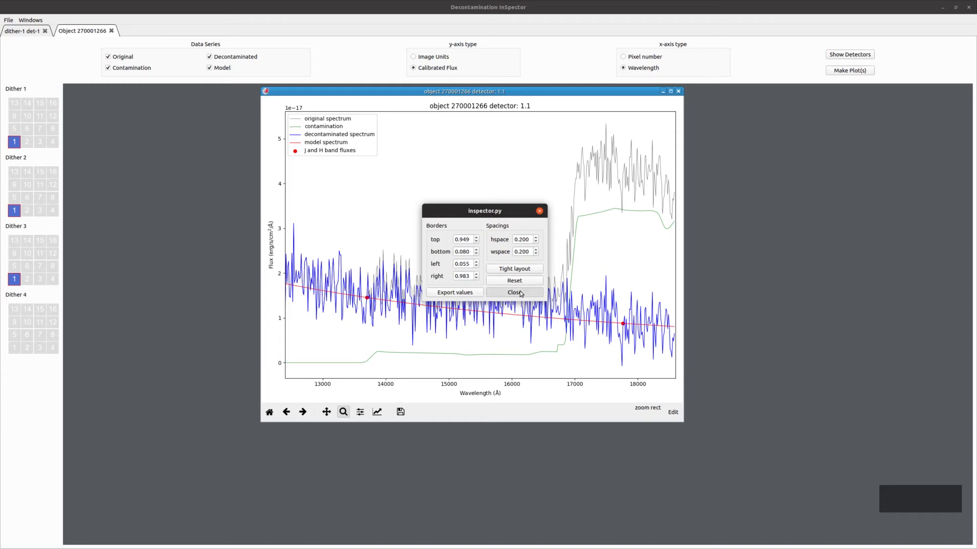
Step: Examine the figure options for the contamination, decontaminated spectrum and model spectrum curves, and close them without changes
{"action": "left_click", "coordinate": [377, 412]}
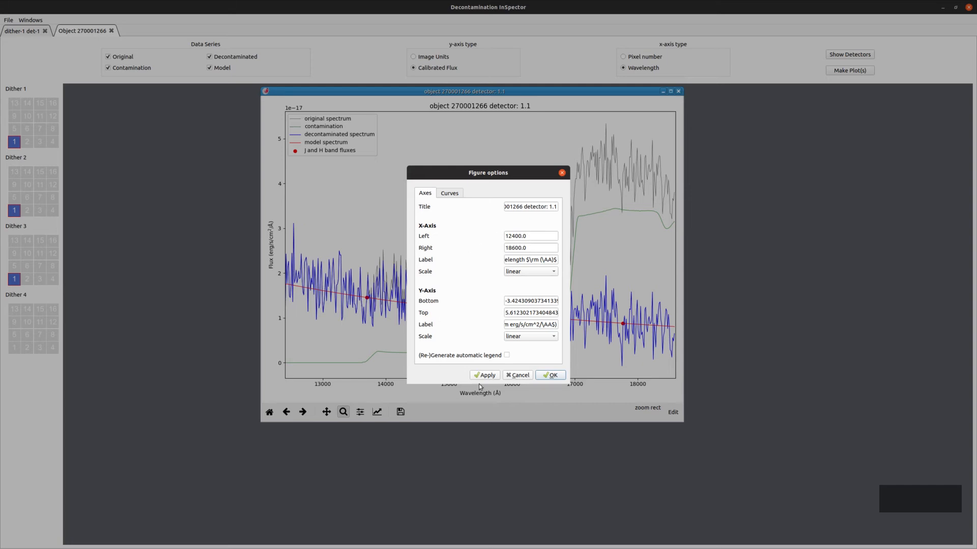
{"action": "left_click", "coordinate": [453, 194]}
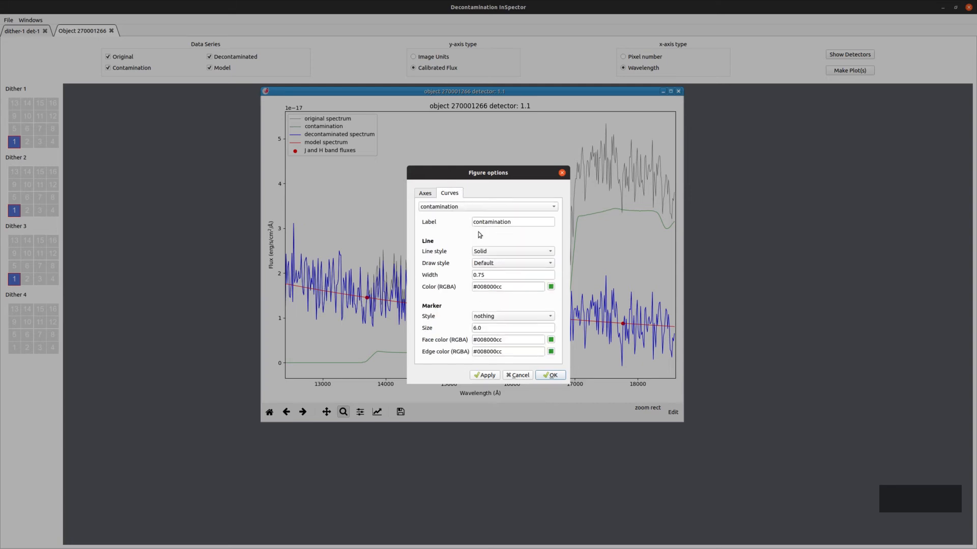
{"action": "left_click", "coordinate": [540, 210]}
{"action": "left_click", "coordinate": [540, 216]}
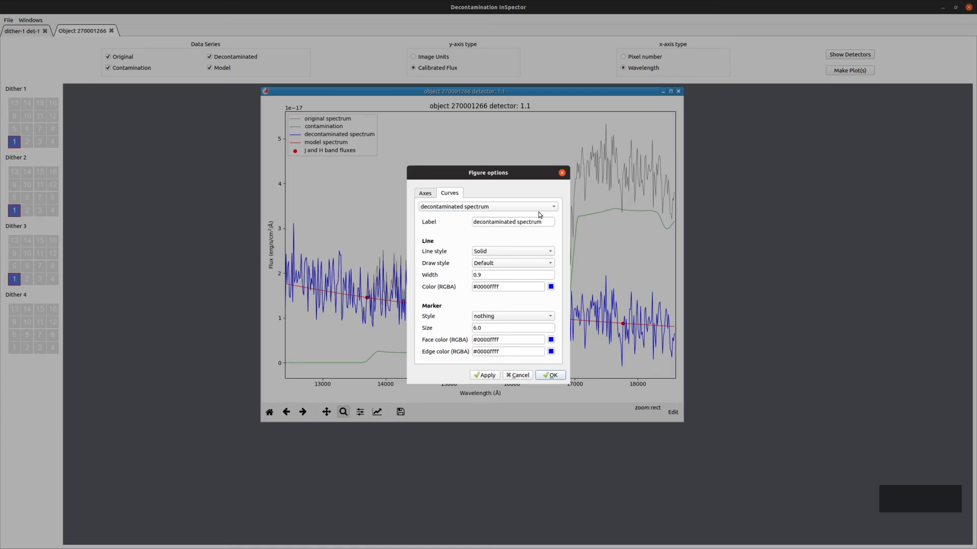
{"action": "left_click", "coordinate": [540, 208]}
{"action": "left_click", "coordinate": [539, 217]}
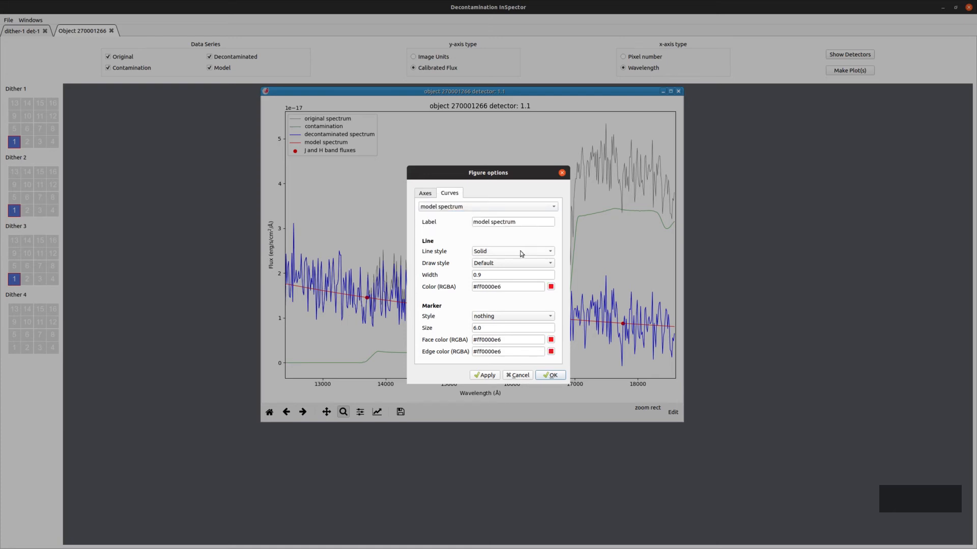
{"action": "left_click", "coordinate": [561, 173]}
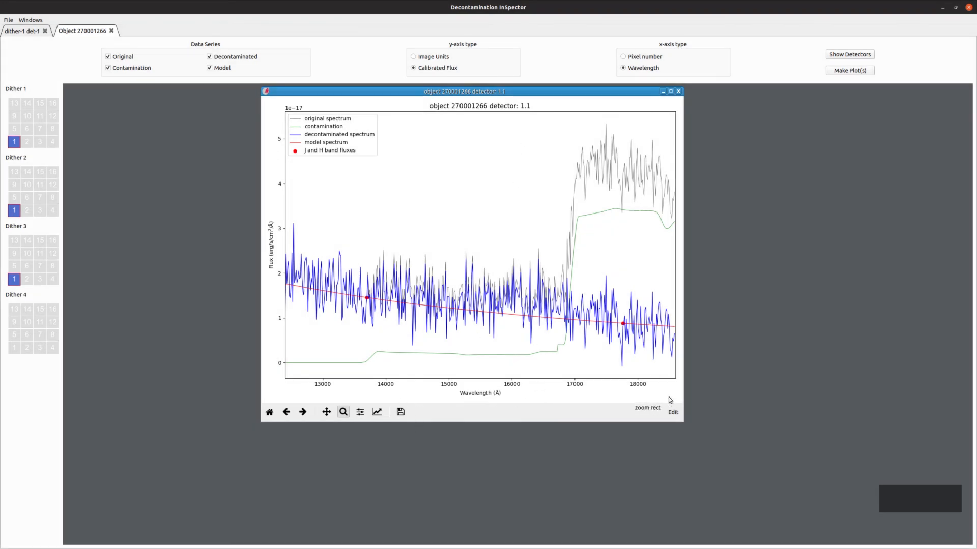
Step: Open and enlarge the plot's command editor and run axis.axvspan(16700, 18500, color='r', alpha=0.2, linewidth=0) to shade that wavelength range
{"action": "left_click", "coordinate": [673, 413]}
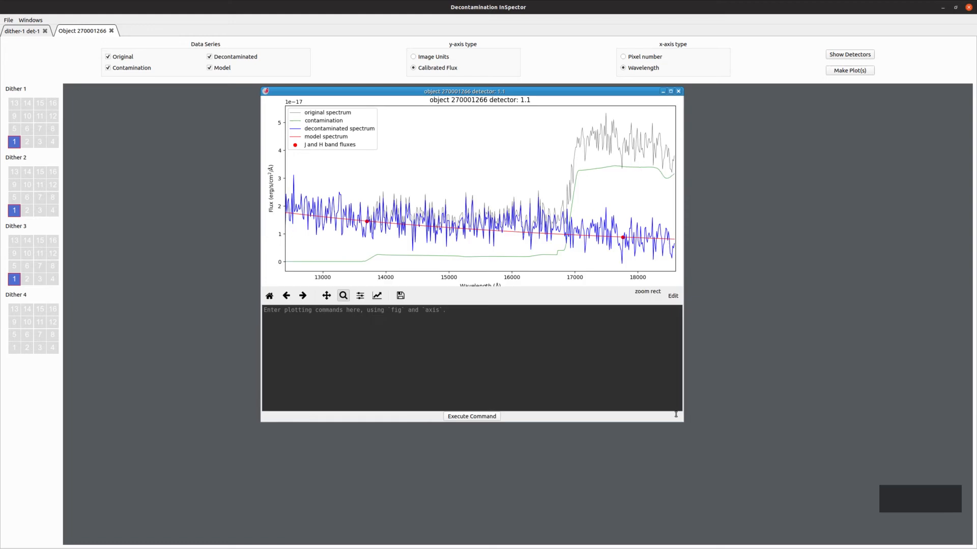
{"action": "left_click_drag", "start_coordinate": [551, 425], "coordinate": [554, 487]}
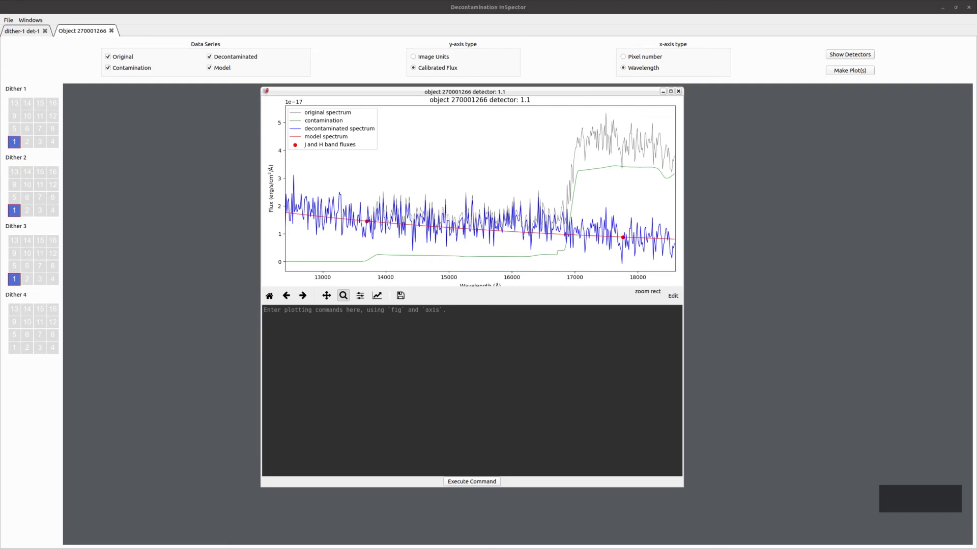
{"action": "right_click", "coordinate": [374, 335]}
{"action": "left_click", "coordinate": [401, 381]}
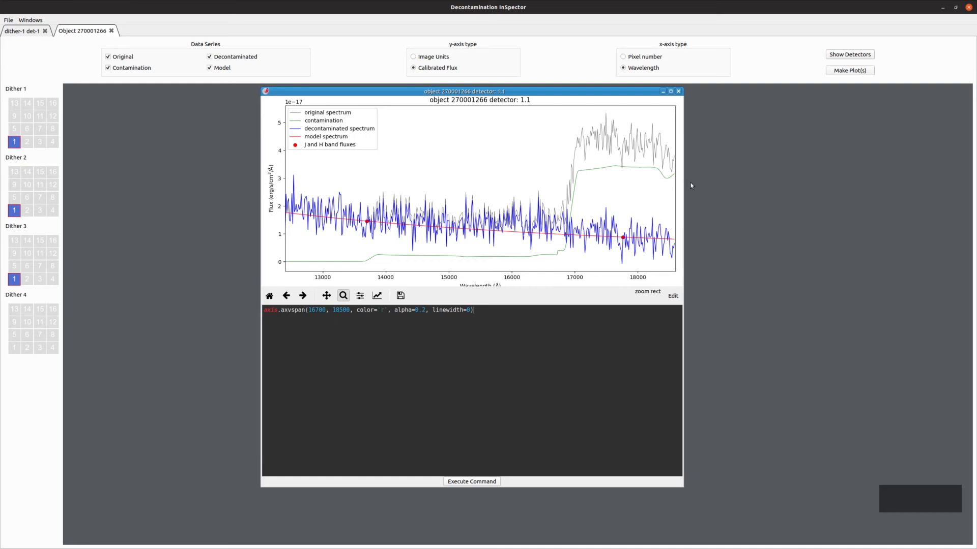
{"action": "key", "text": "ctrl+Return"}
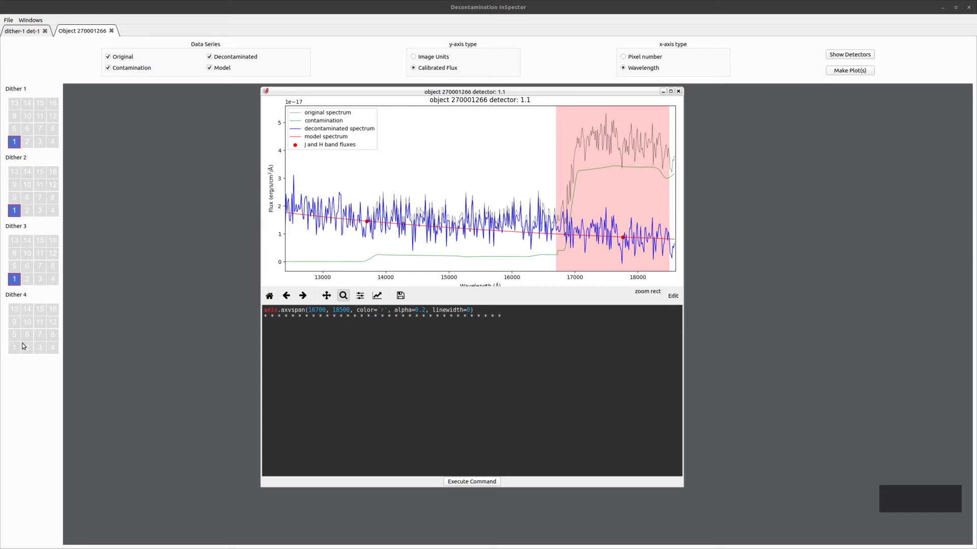
Step: Run a for loop over enumerate(axis.lines) in the command editor that prints each line's index and label
{"action": "left_click", "coordinate": [342, 372]}
{"action": "right_click", "coordinate": [342, 372]}
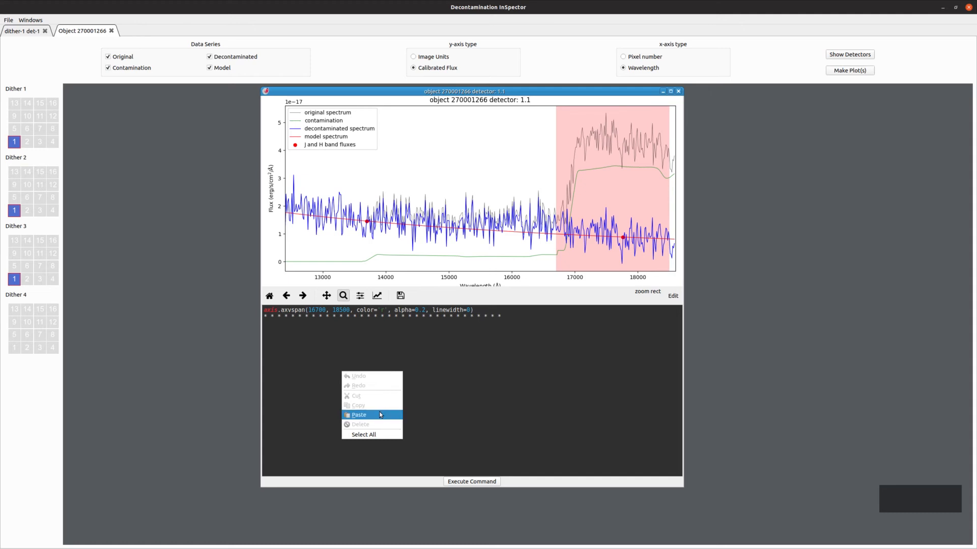
{"action": "left_click", "coordinate": [379, 411]}
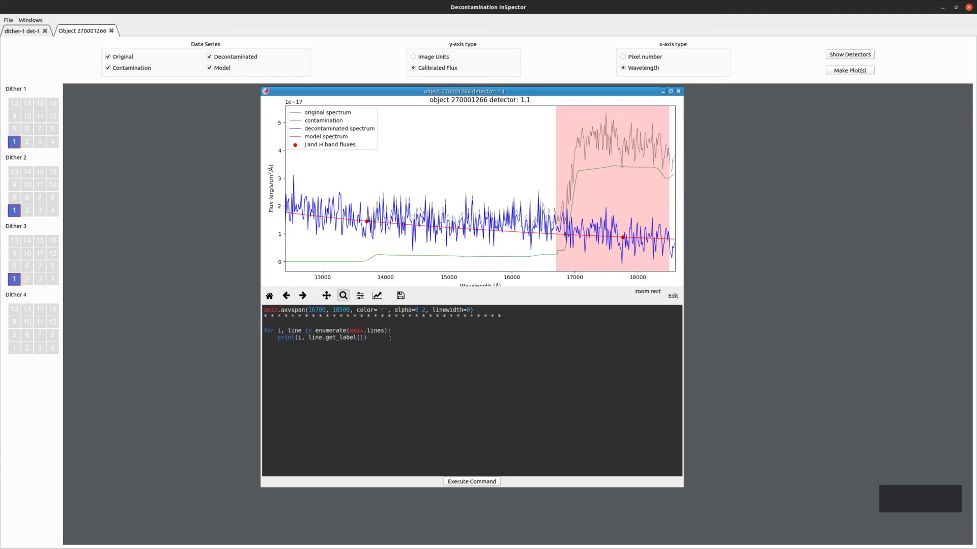
{"action": "key", "text": "shift+Return"}
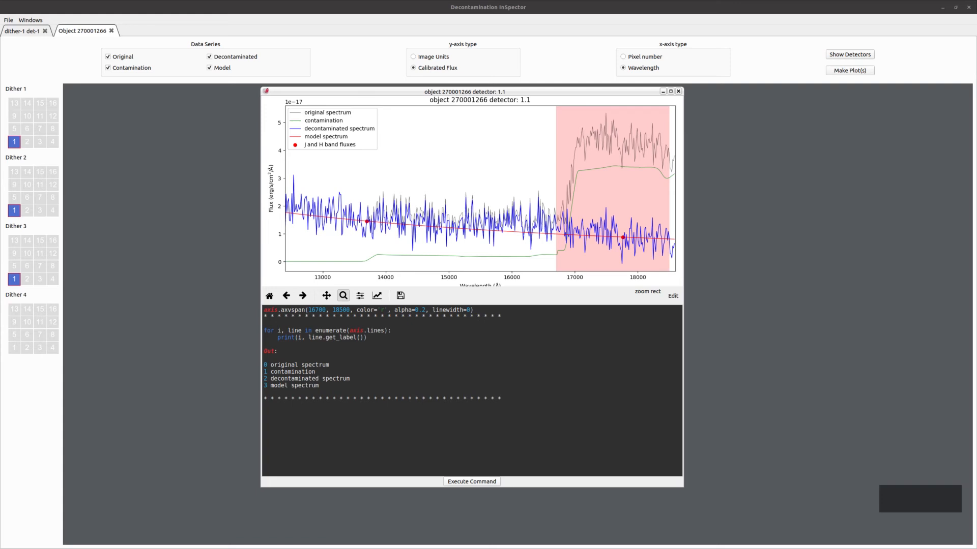
{"action": "left_click", "coordinate": [340, 421]}
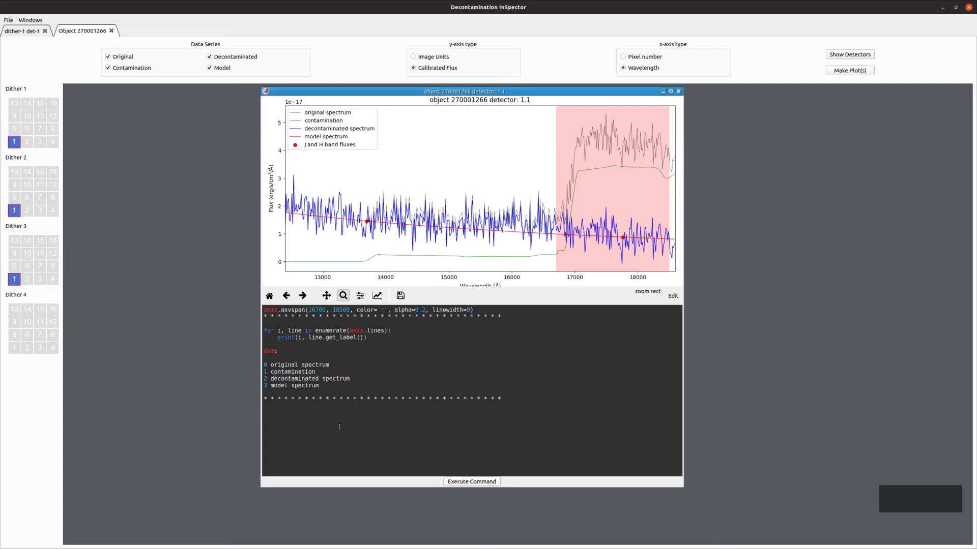
Step: Clear the command editor, run x, y = axis.lines[2].get_data() to extract the decontaminated spectrum's data, and print x
{"action": "key", "text": "ctrl+l"}
{"action": "right_click", "coordinate": [343, 420]}
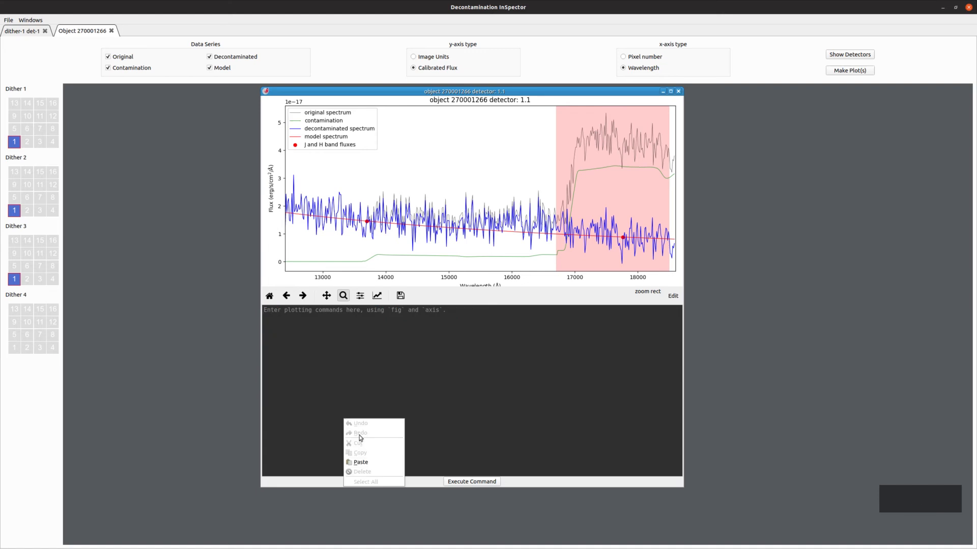
{"action": "left_click", "coordinate": [370, 464]}
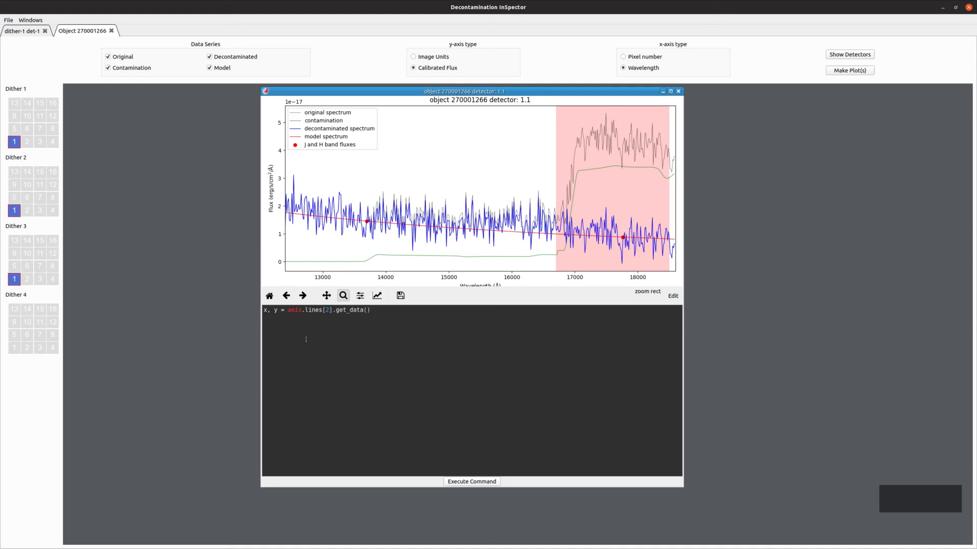
{"action": "key", "text": "shift+Return"}
{"action": "type", "text": "print(x)"}
{"action": "key", "text": "shift+Return"}
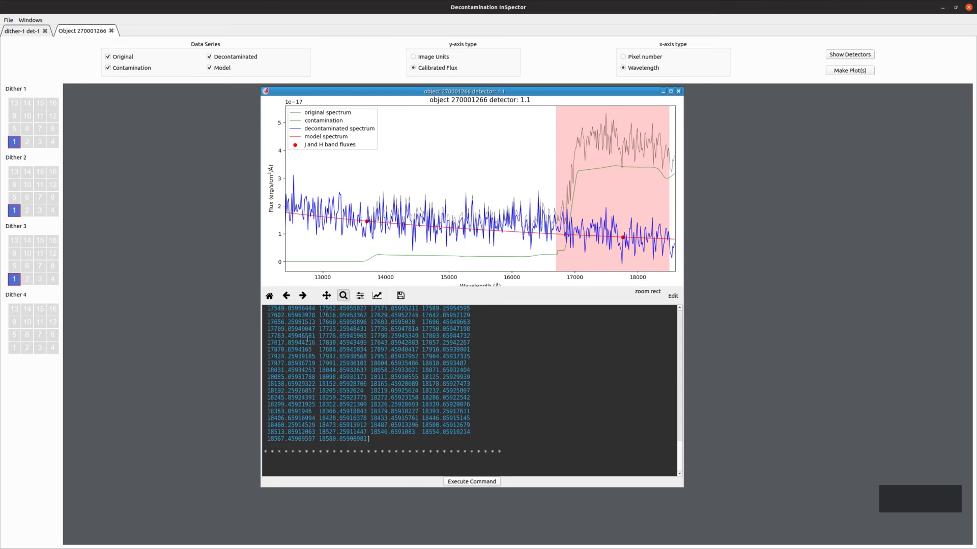
Step: Clear the command editor and run from scipy.signal import medfilt with smooth = medfilt(y, 21) to smooth the decontaminated flux
{"action": "key", "text": "ctrl+l"}
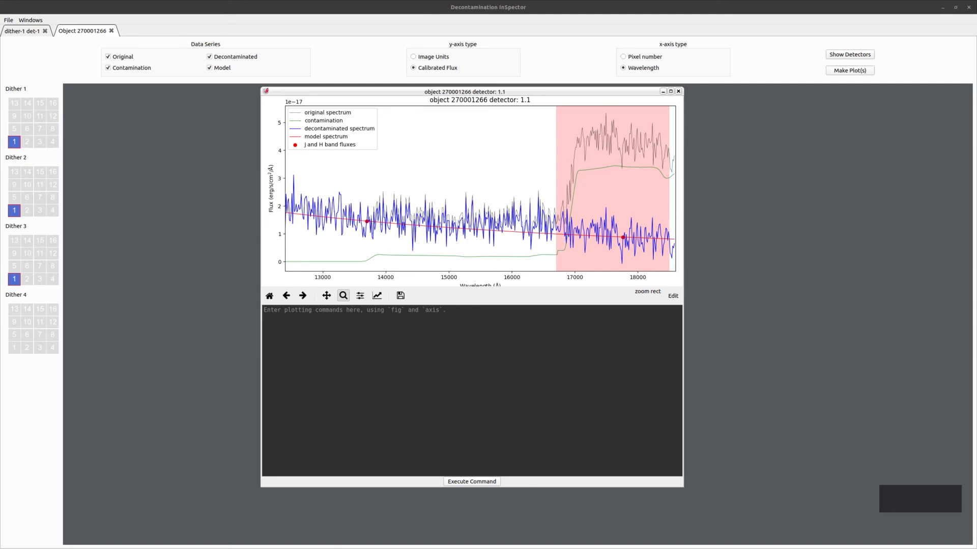
{"action": "right_click", "coordinate": [364, 380]}
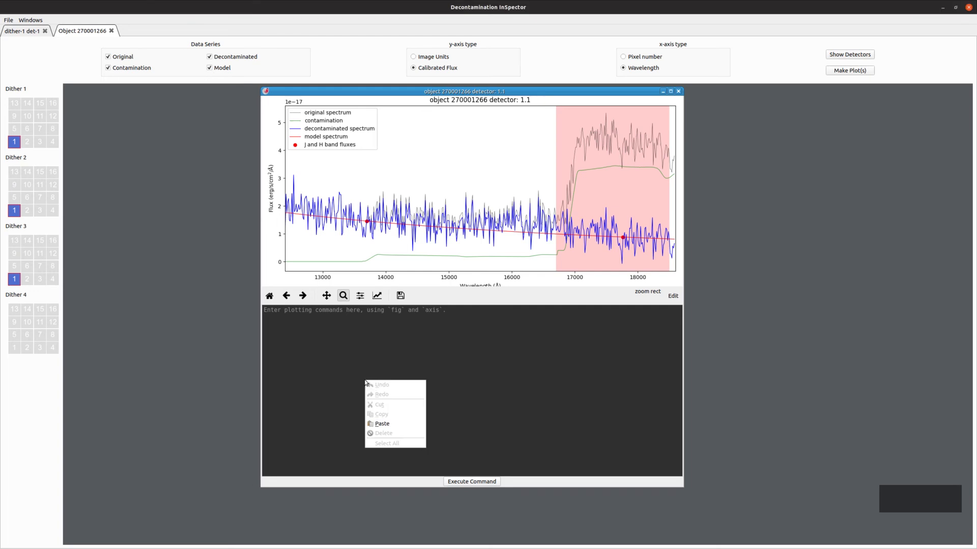
{"action": "left_click", "coordinate": [386, 425]}
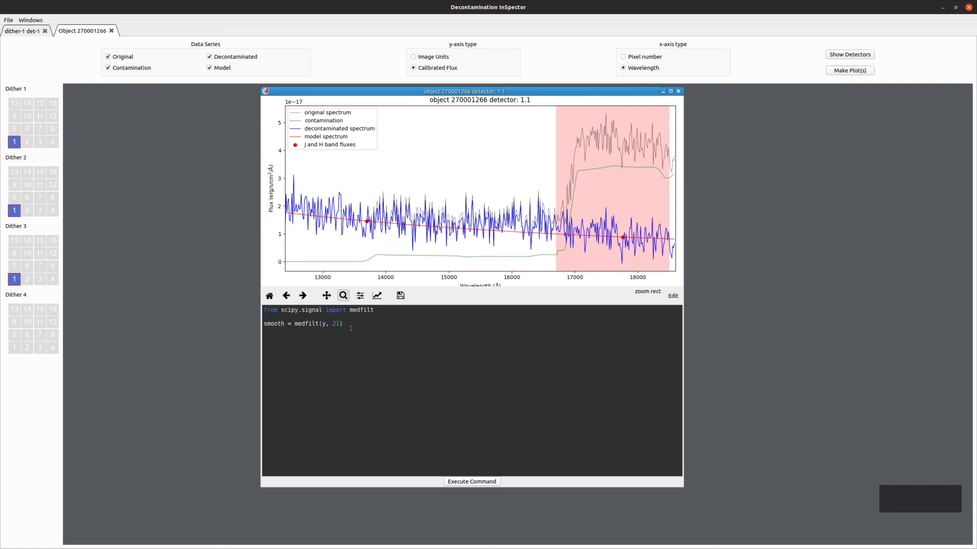
{"action": "key", "text": "Return"}
{"action": "type", "text": "* * * * * * * * * * * * * * * * * * * * * * * * * * * * * * * * * * * * *"}
Step: Run axis.plot(x, smooth, color='darkmagenta') in the command editor to overlay the smoothed spectrum on the plot
{"action": "key", "text": "Return"}
{"action": "key", "text": "Return"}
{"action": "type", "text": "pl"}
{"action": "key", "text": "BackSpace"}
{"action": "key", "text": "BackSpace"}
{"action": "type", "text": "axis.p"}
{"action": "type", "text": "lot"}
{"action": "type", "text": "()"}
{"action": "type", "text": ", smoot"}
{"action": "type", "text": "h"}
{"action": "type", "text": ", color"}
{"action": "type", "text": "=''"}
{"action": "type", "text": "darkme"}
{"action": "key", "text": "BackSpace"}
{"action": "type", "text": "agenta"}
{"action": "key", "text": "Right"}
{"action": "key", "text": "Right"}
{"action": "key", "text": "shift+Return"}
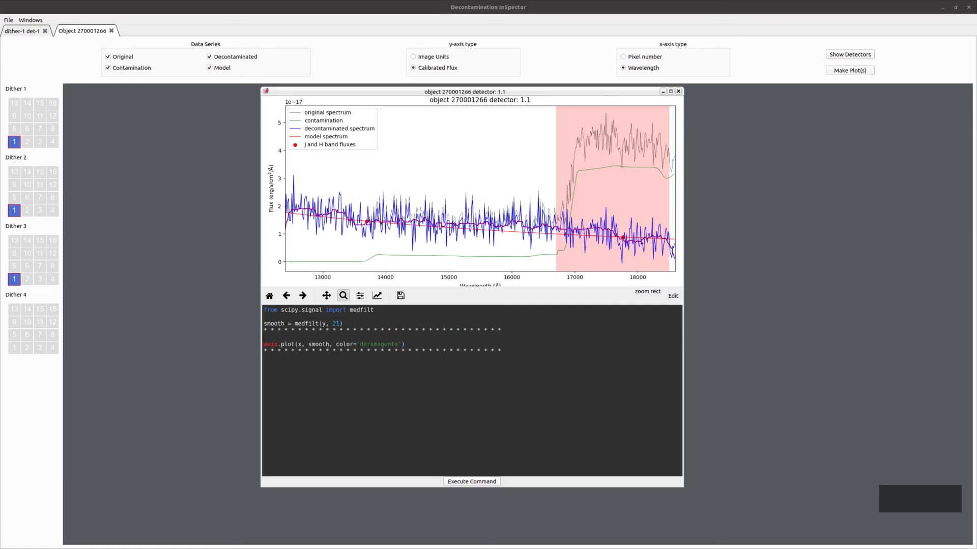
Step: Run np.save('filename', axis.lines[2].get_data()) in the command editor to save the decontaminated spectrum's data
{"action": "left_click", "coordinate": [439, 399]}
{"action": "type", "text": "np.save('filename', axis.lines[2].get_data())"}
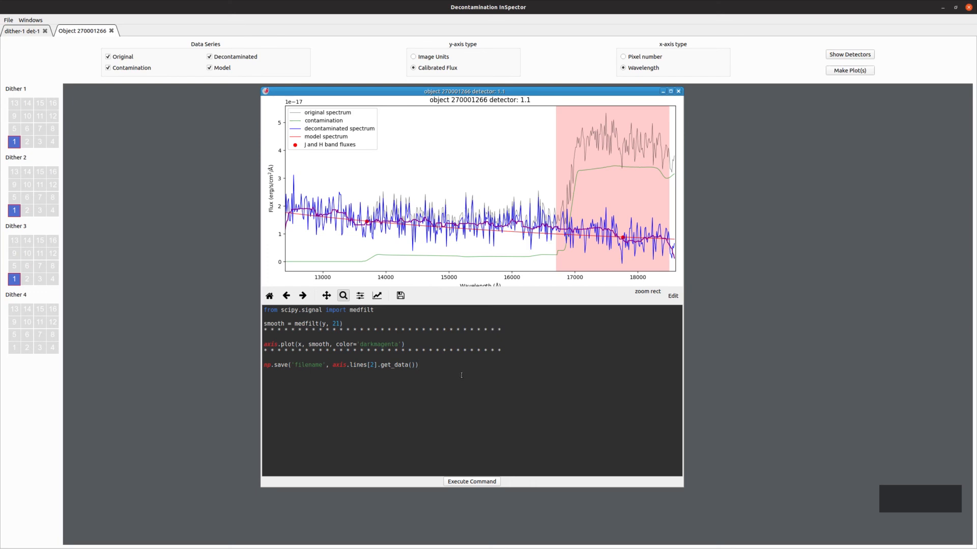
{"action": "key", "text": "shift+Return"}
Step: Close the plot's command editor and reduce the height of the detector 1.1 plot window
{"action": "key", "text": "ctrl+e"}
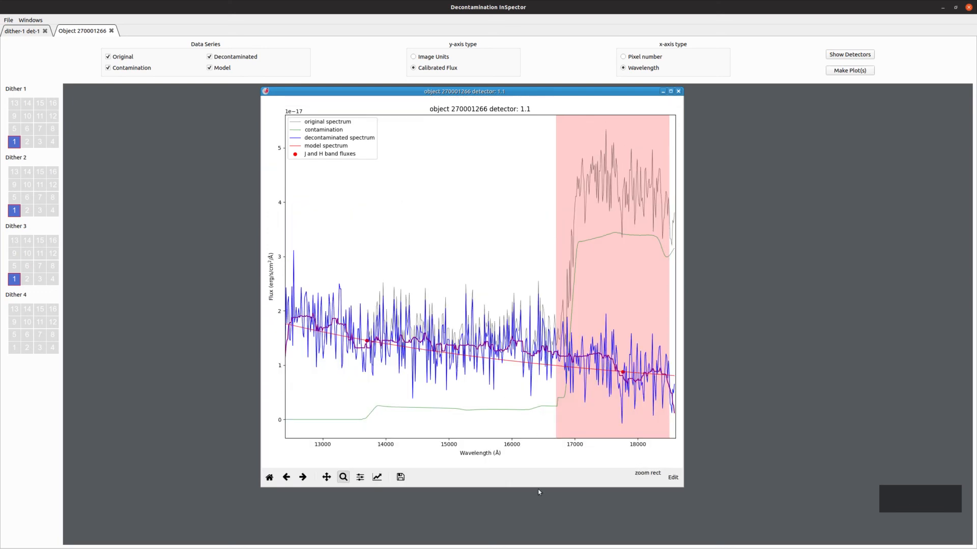
{"action": "left_click_drag", "start_coordinate": [539, 488], "coordinate": [536, 383]}
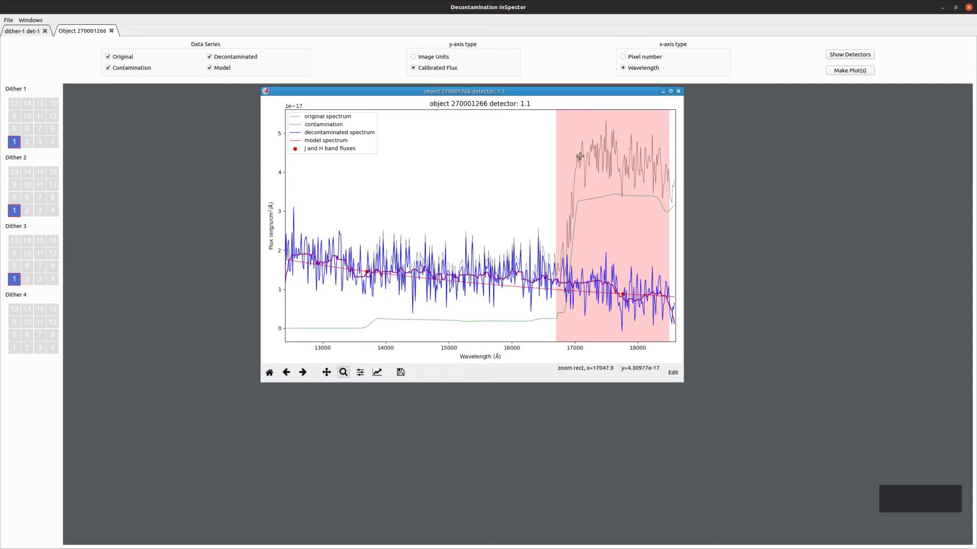